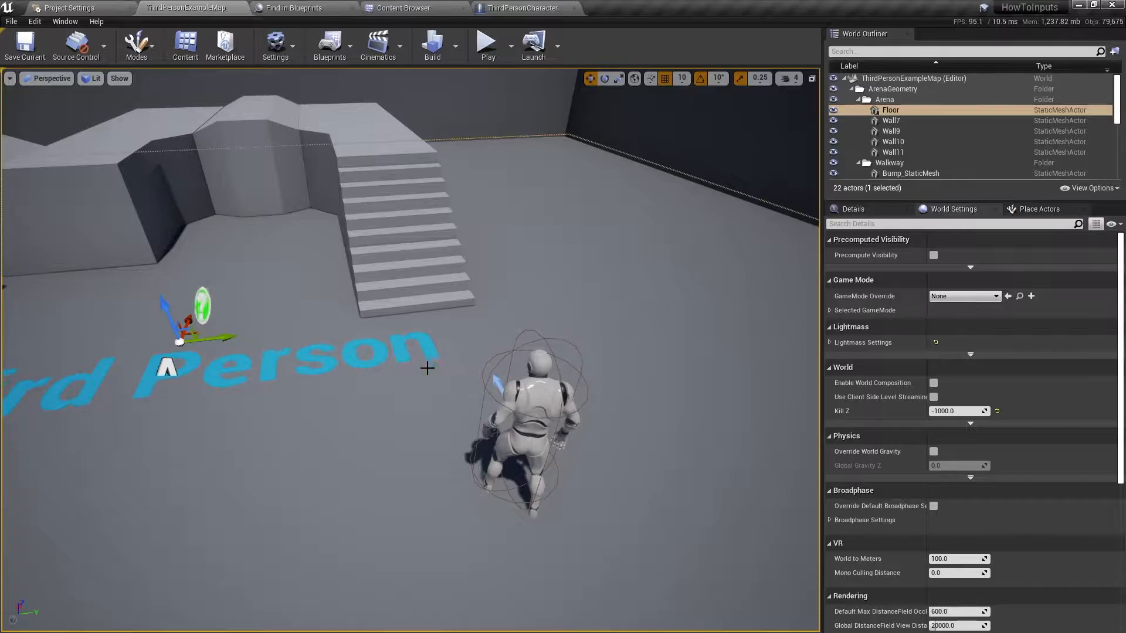
- Open the ThirdPersonCharacter blueprint and examine the mouse, jump, touch and movement input sections of its event graph
click(541, 398)
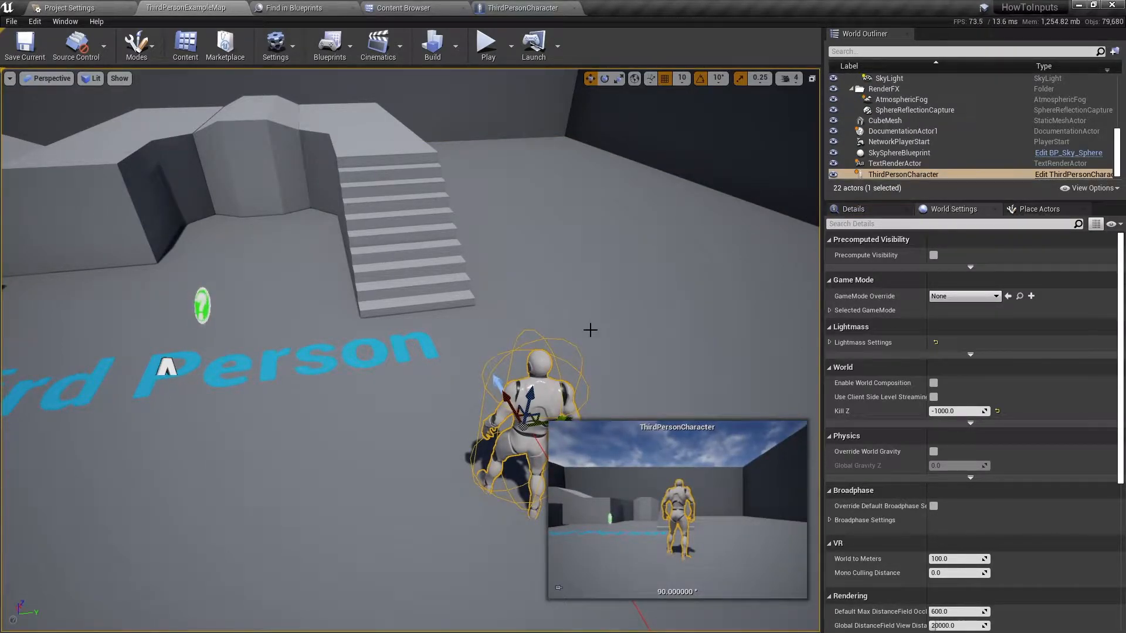
click(1073, 174)
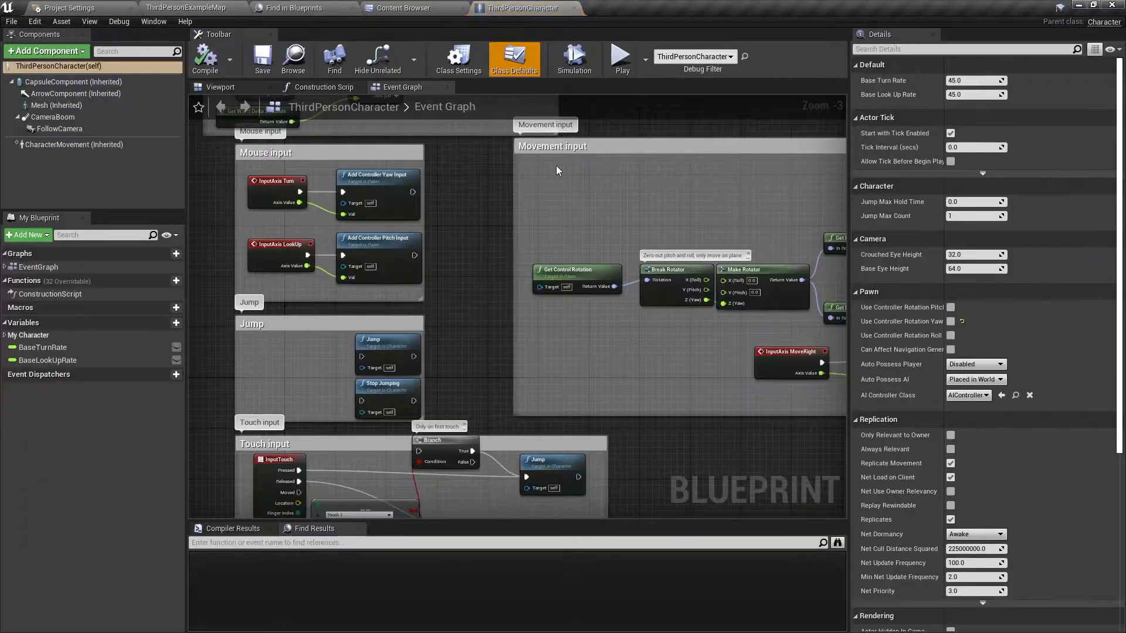
scroll(459, 279, down, 2)
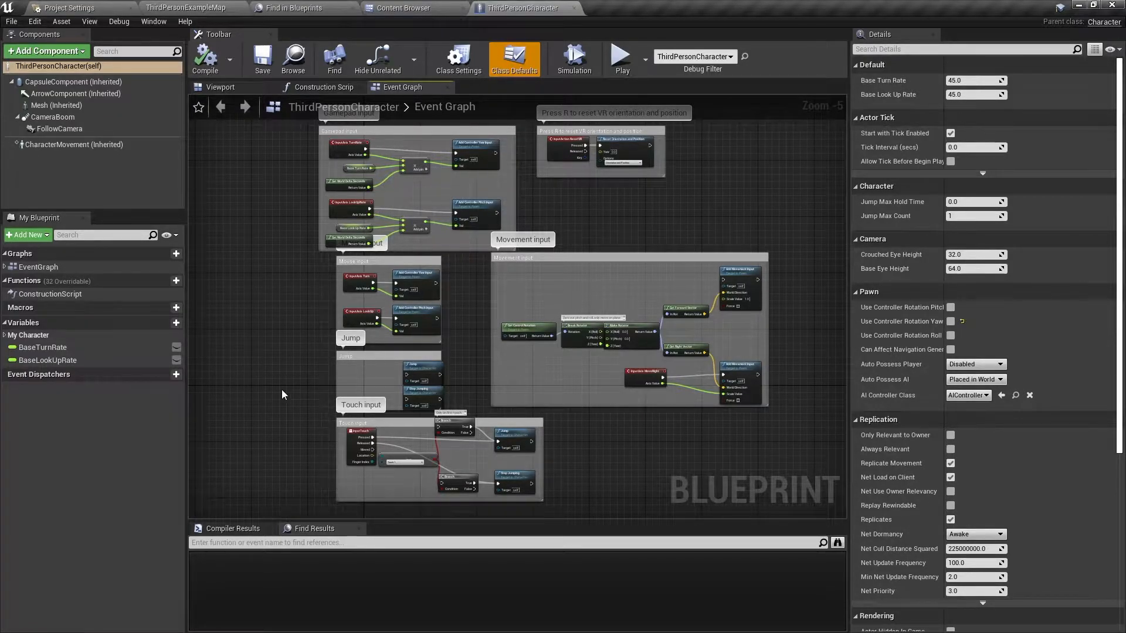
scroll(353, 399, up, 3)
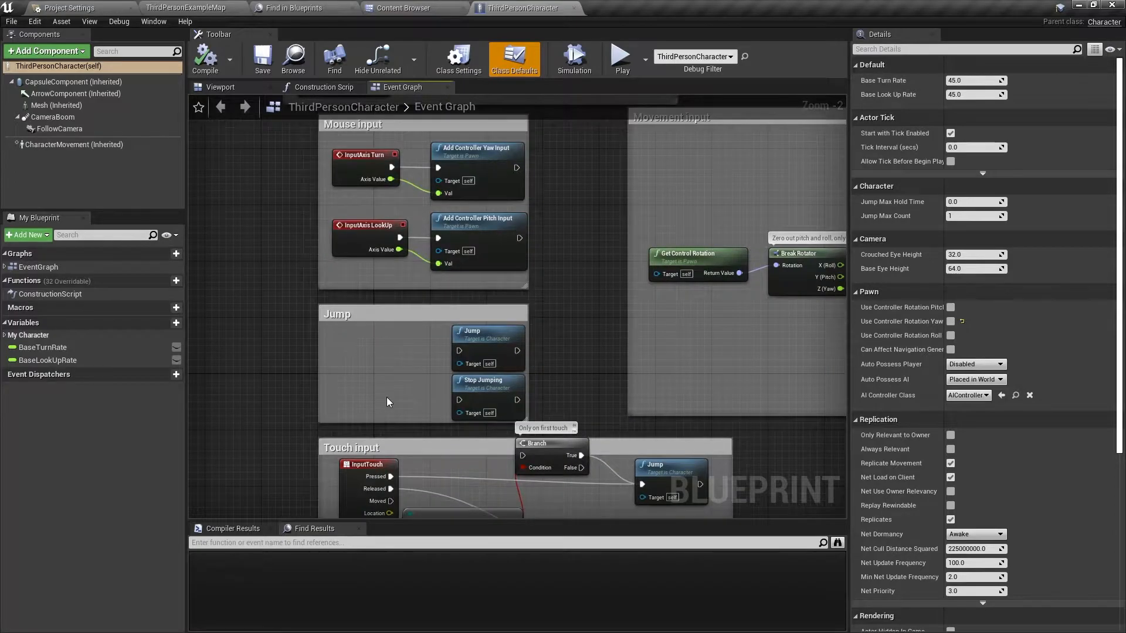
right_drag(636, 218, 258, 311)
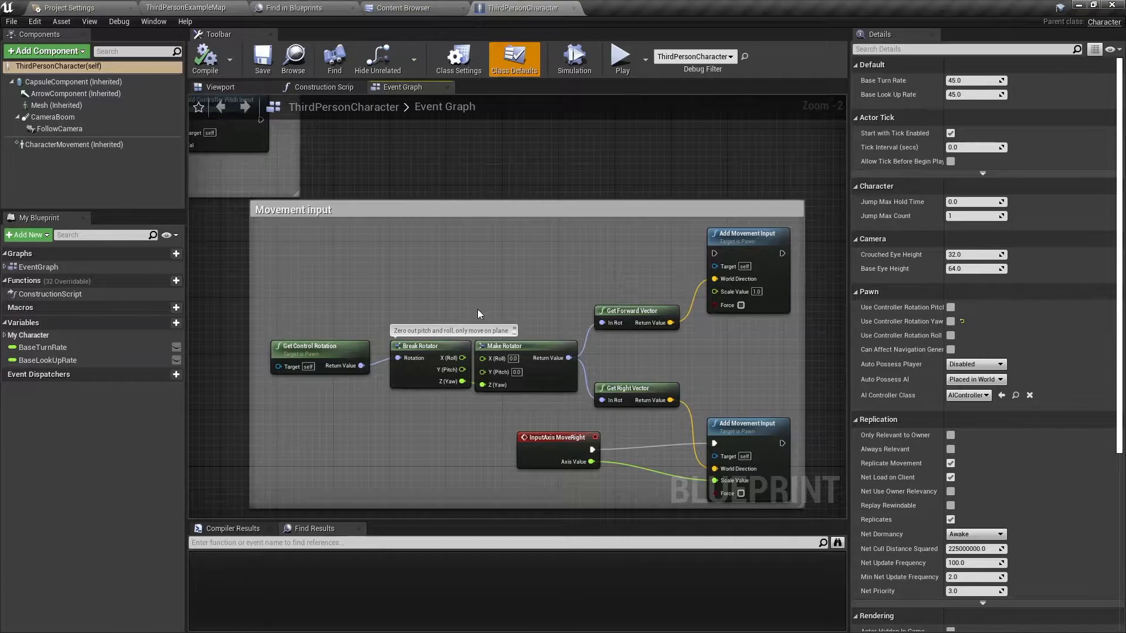
right_drag(333, 287, 526, 266)
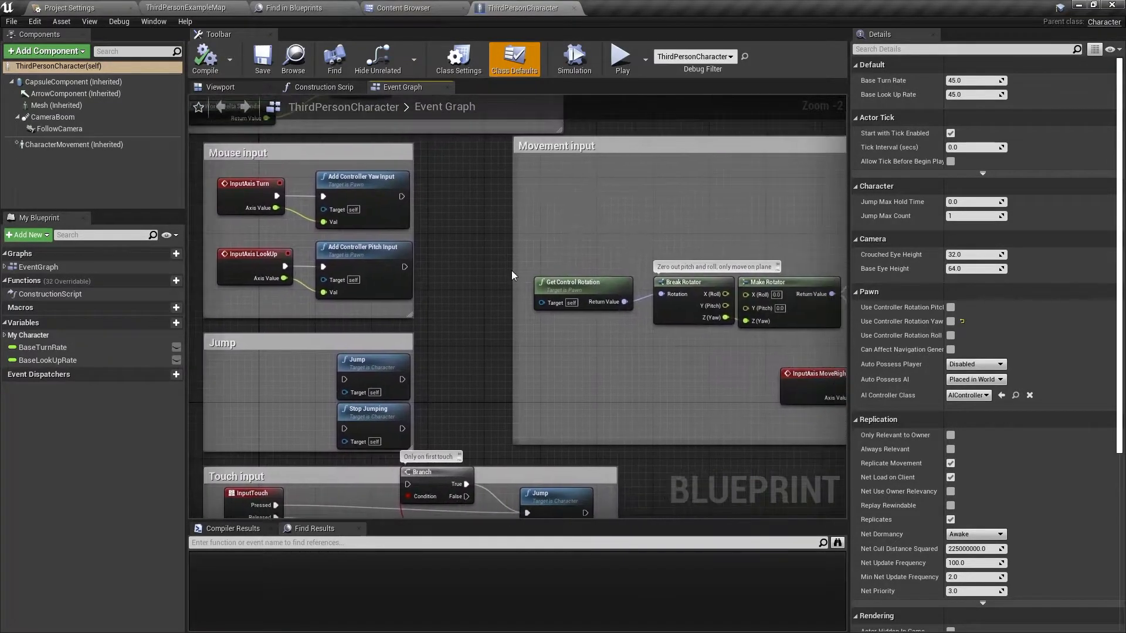
- Add a Space Bar keyboard event node to the event graph
right_click(467, 292)
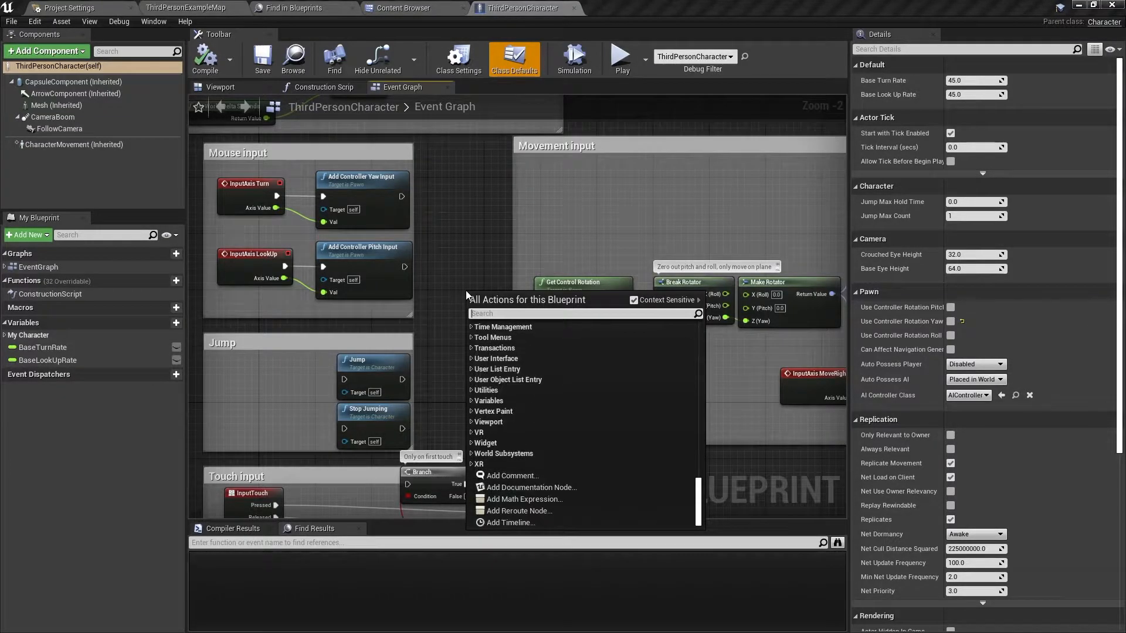
text(key)
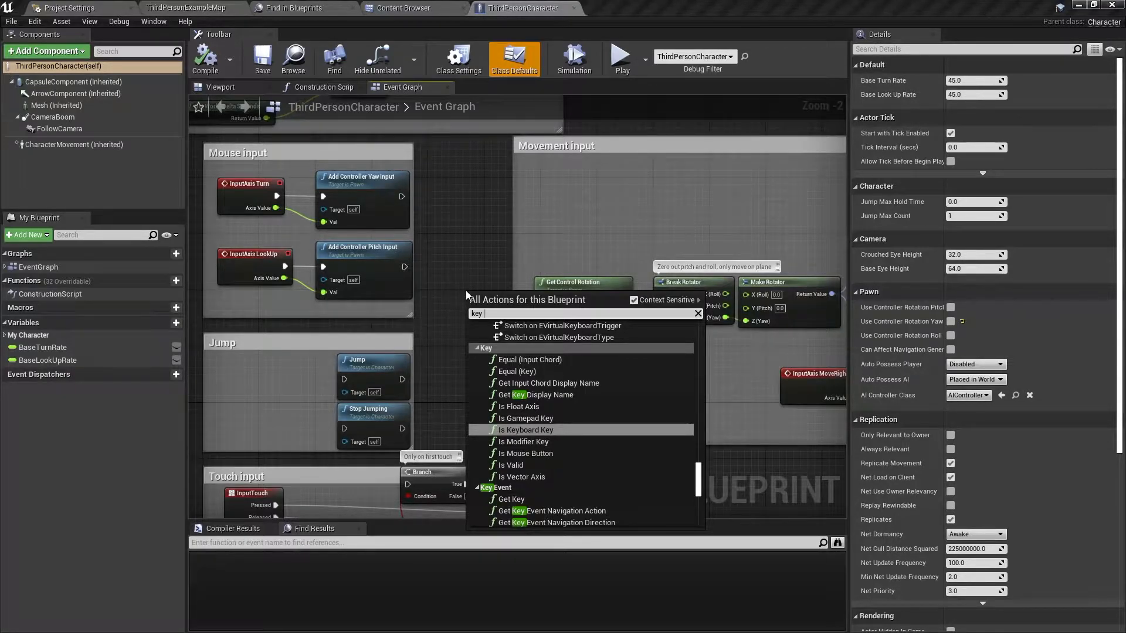
text(space)
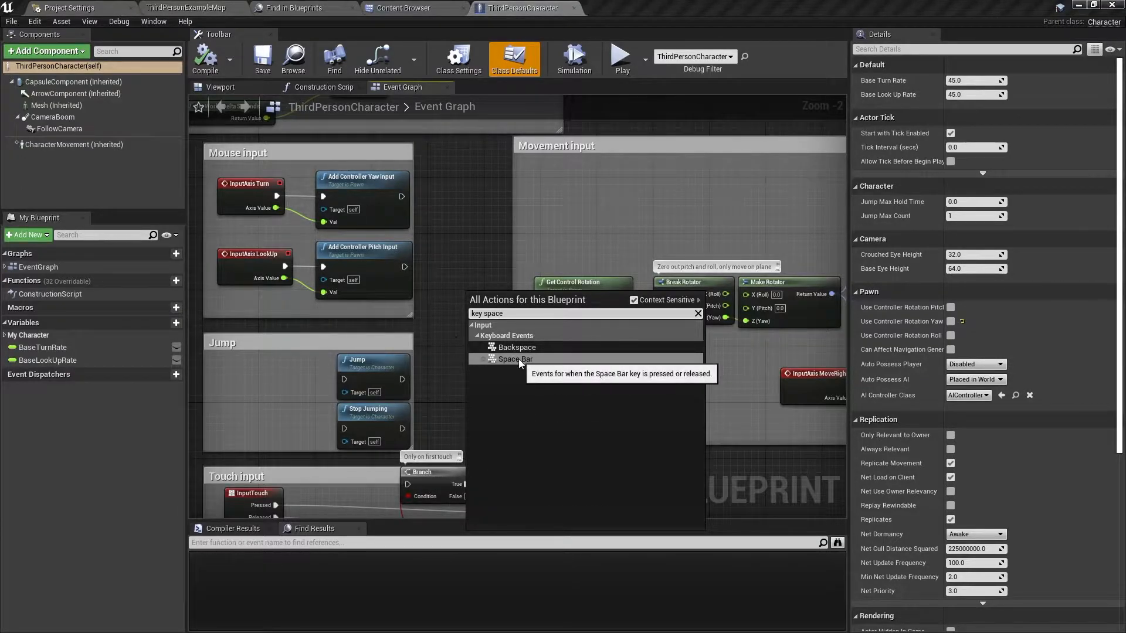
click(518, 359)
- Move the Space Bar event into the Jump section, wire Pressed to Jump and Released to Stop Jumping, and compile
right_drag(424, 382, 598, 355)
drag(625, 282, 531, 351)
scroll(444, 362, up, 2)
drag(457, 375, 536, 417)
click(208, 60)
- Play the ThirdPersonExampleMap level, test the character's jump with the space bar, and stop the play session
click(187, 8)
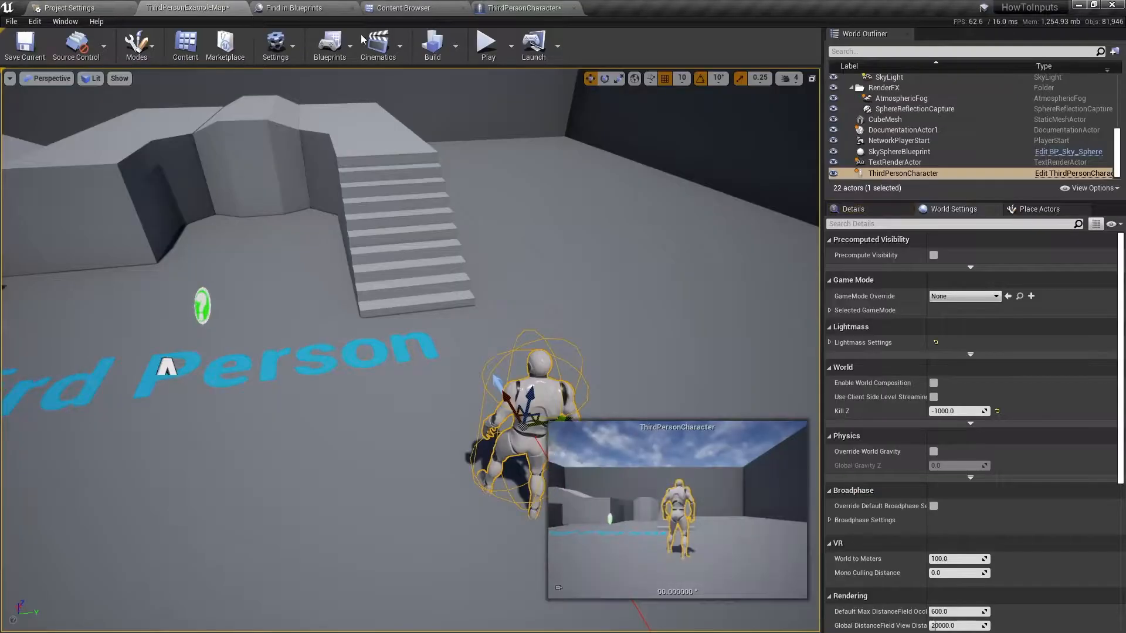
click(488, 52)
click(496, 162)
key(space)
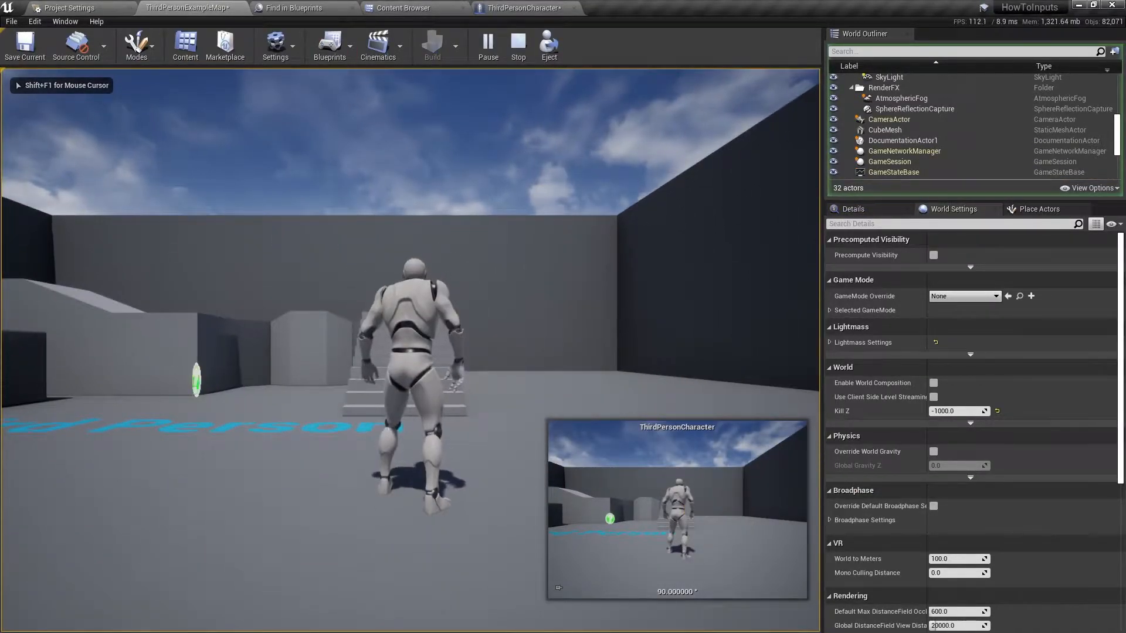
key(Escape)
- Delete the Space Bar event node from the Jump section of the ThirdPersonCharacter event graph
click(518, 8)
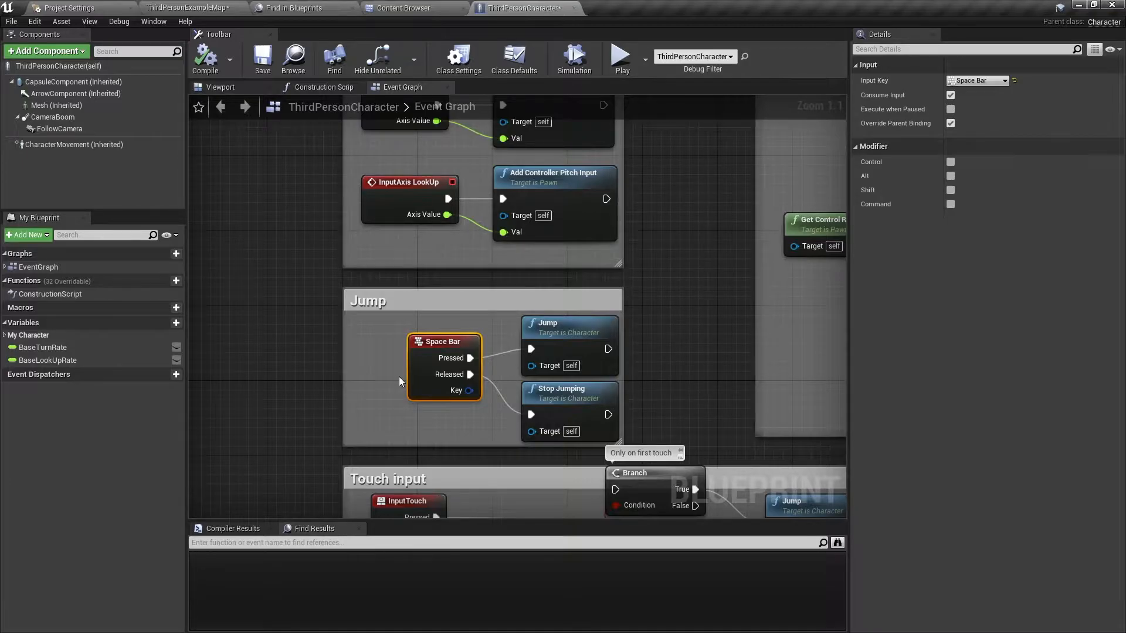
right_drag(296, 405, 324, 392)
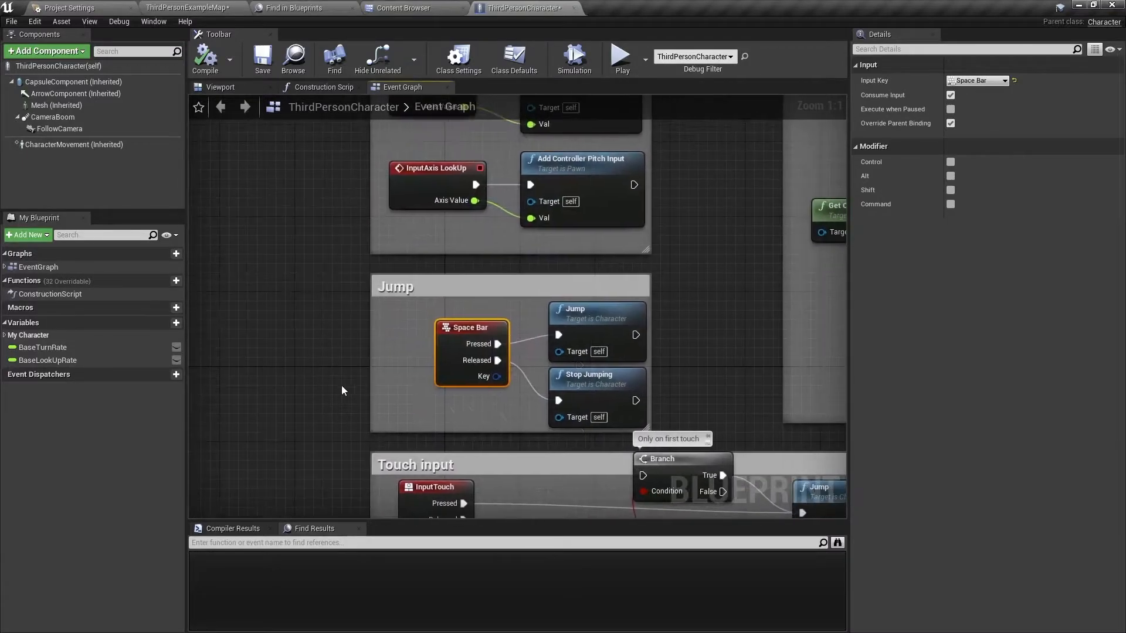
right_click(319, 359)
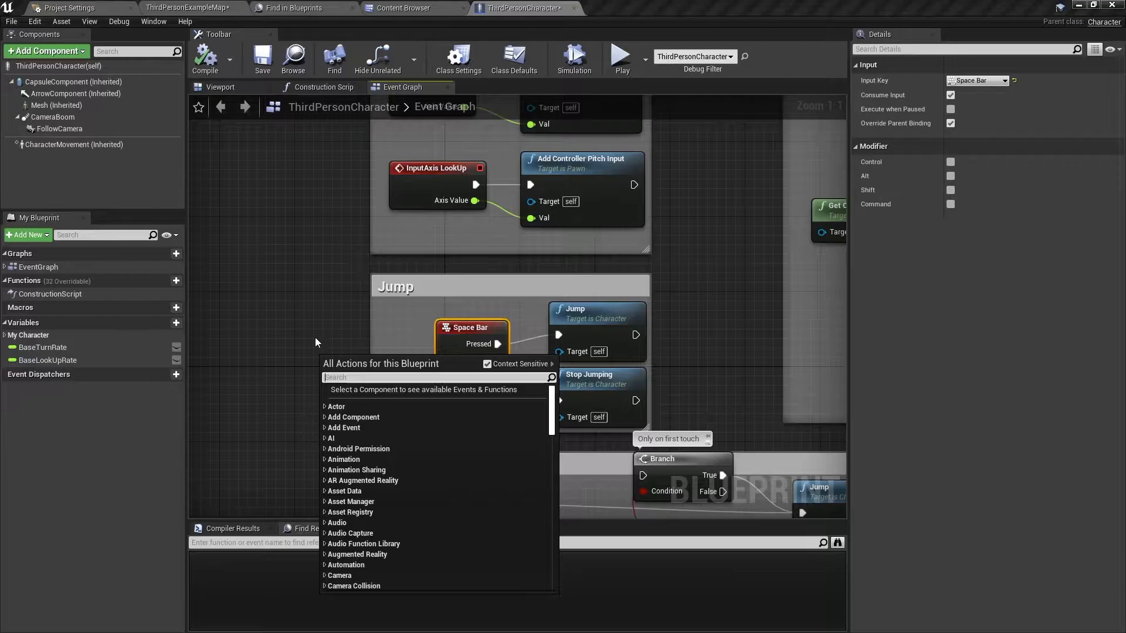
click(316, 339)
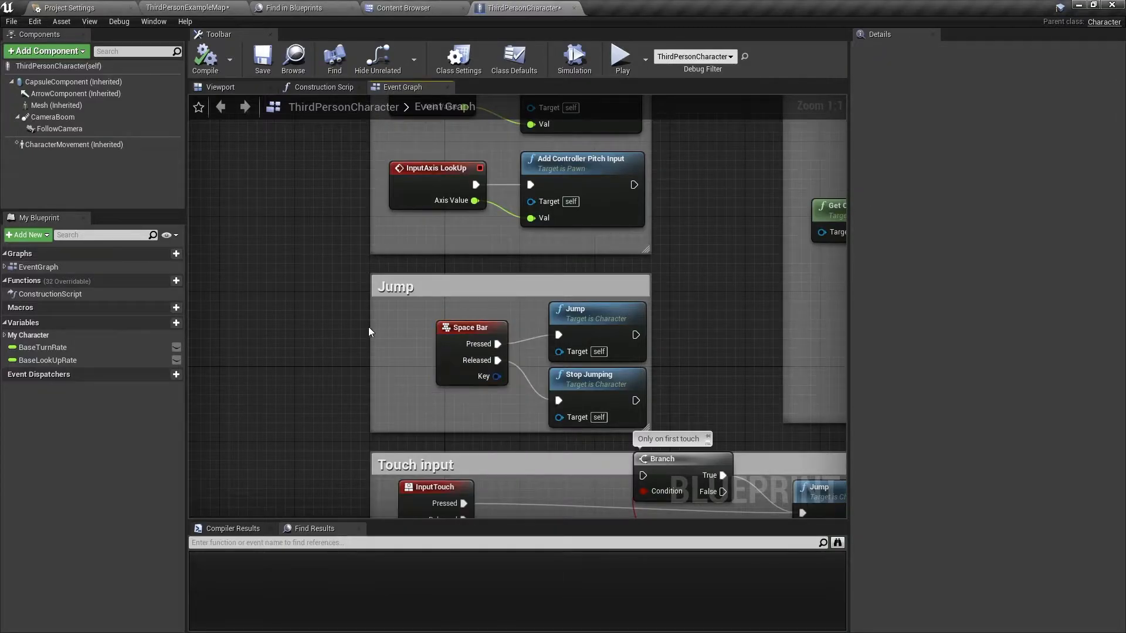
click(469, 369)
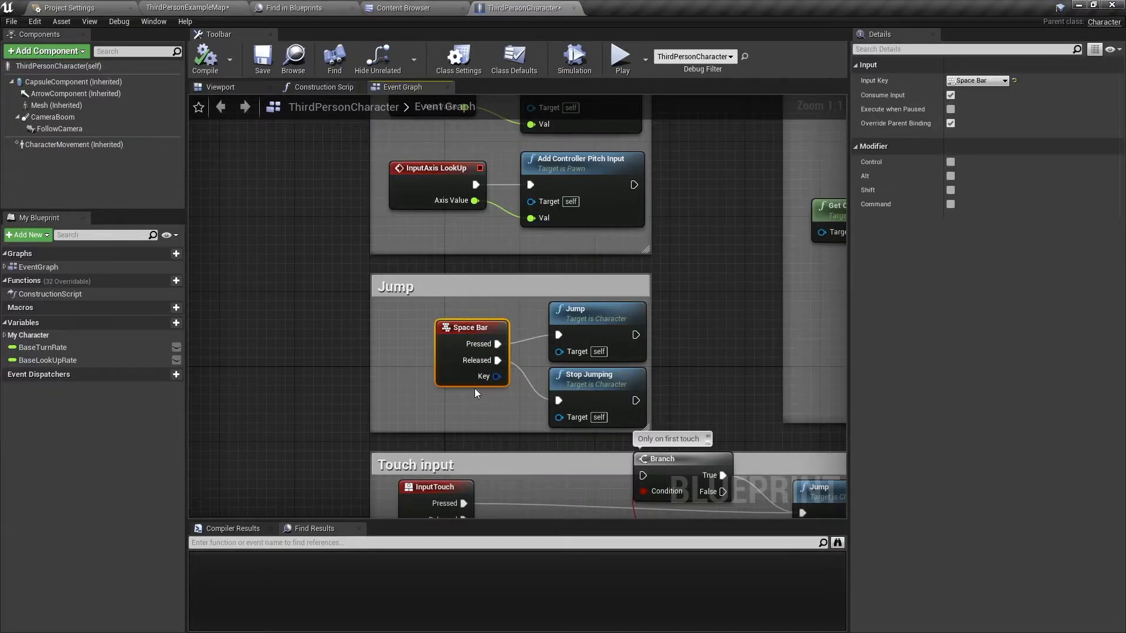
key(Delete)
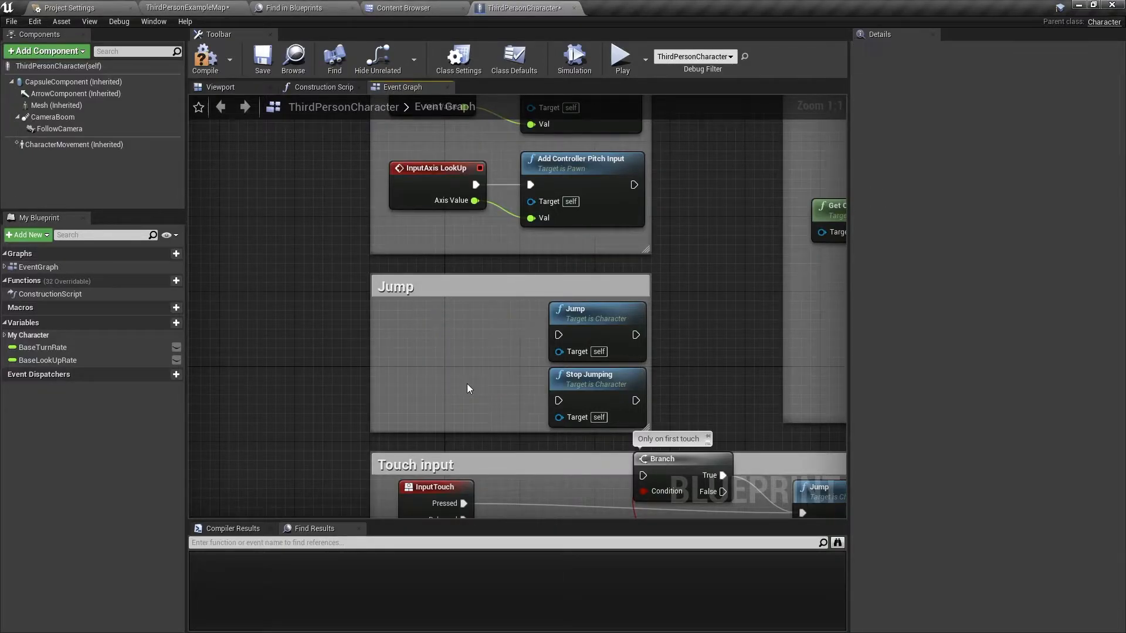
- Open the engine's Input page in the Project Settings
click(186, 7)
click(70, 6)
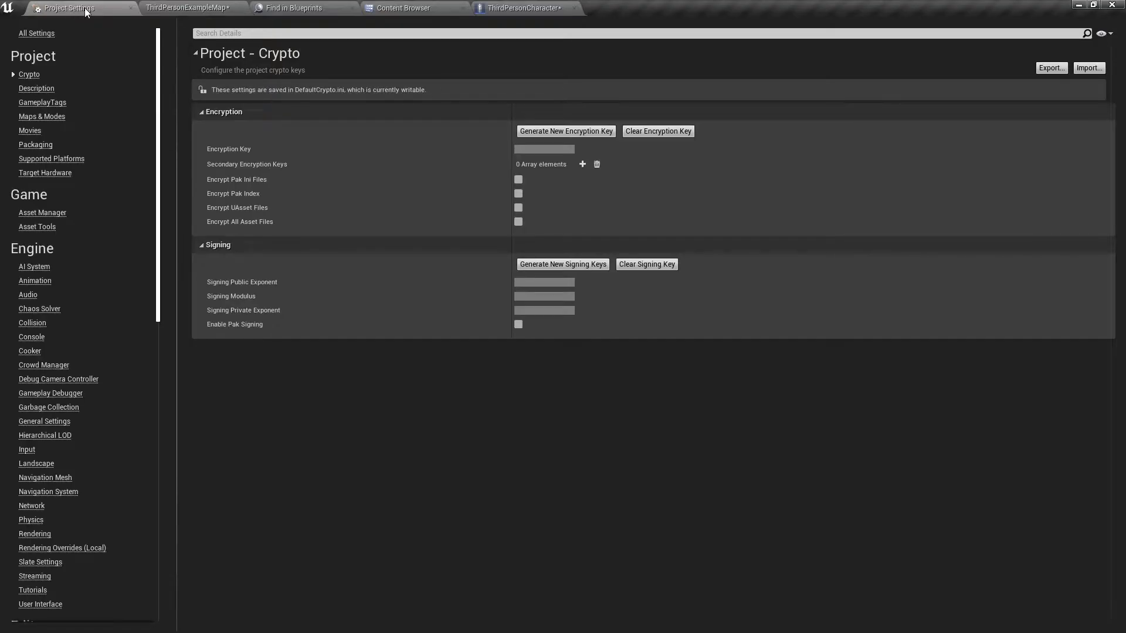
click(182, 8)
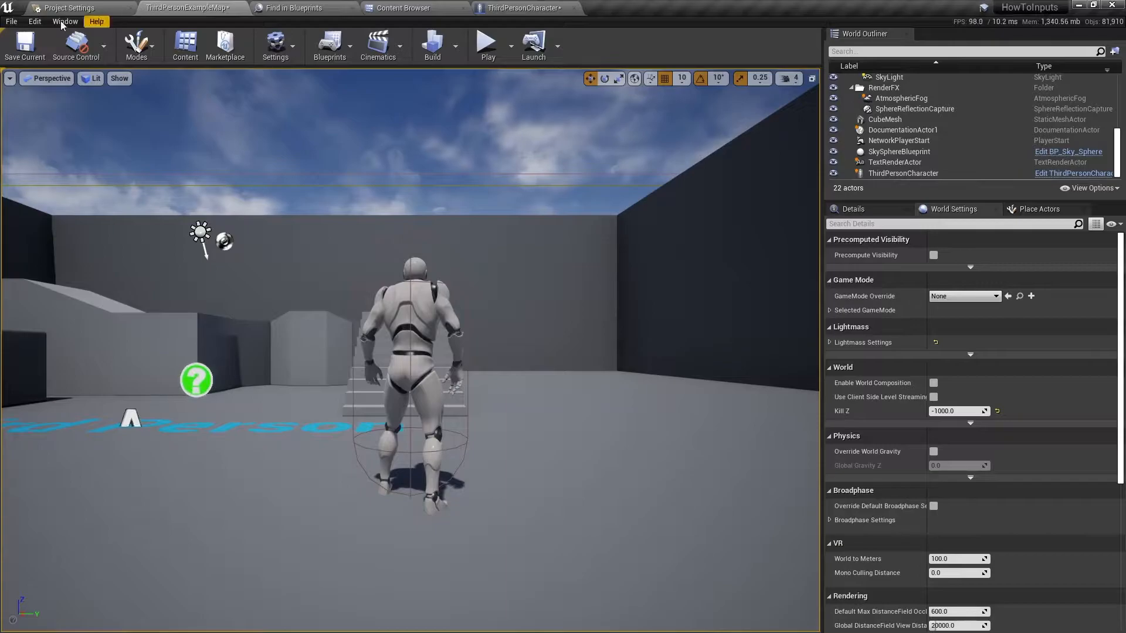
click(32, 22)
click(72, 187)
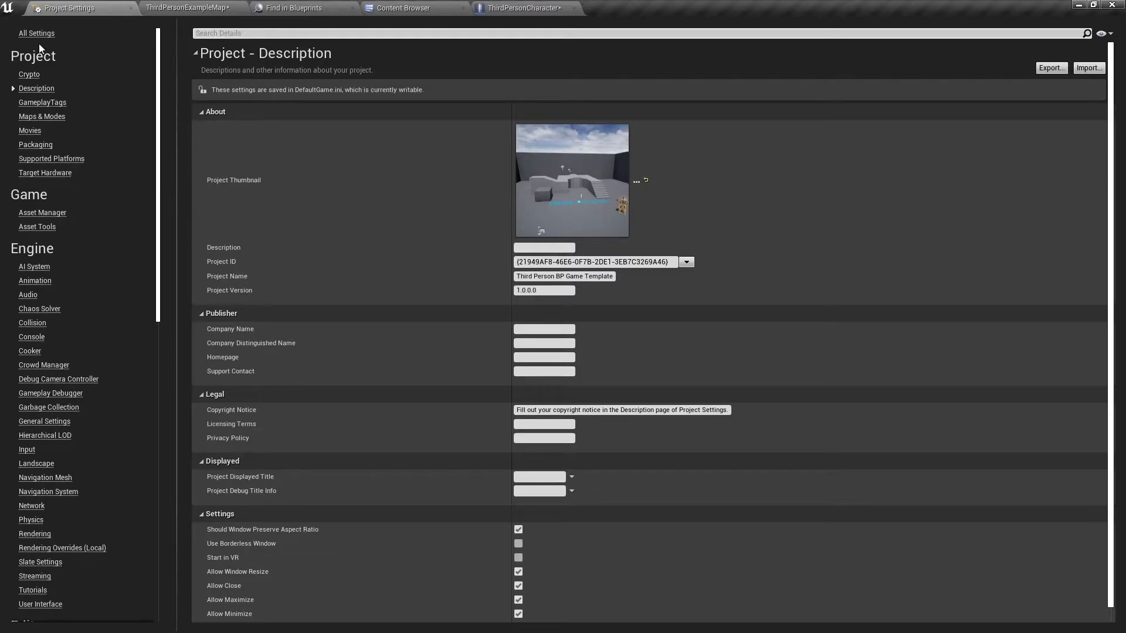
click(23, 451)
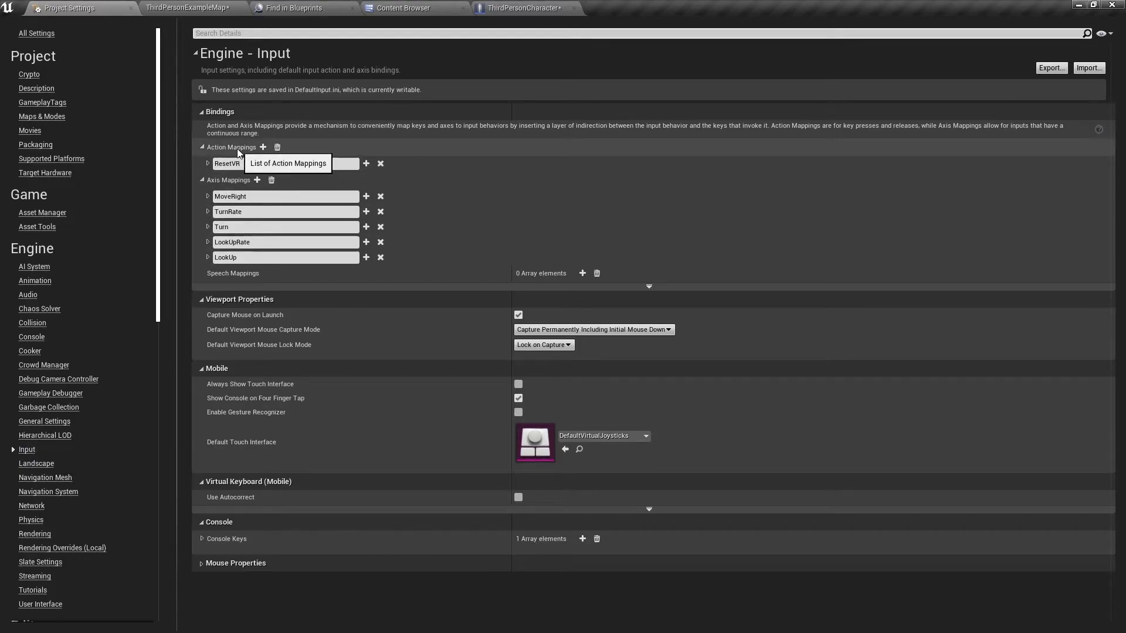
- Add an action mapping named Jump
click(263, 149)
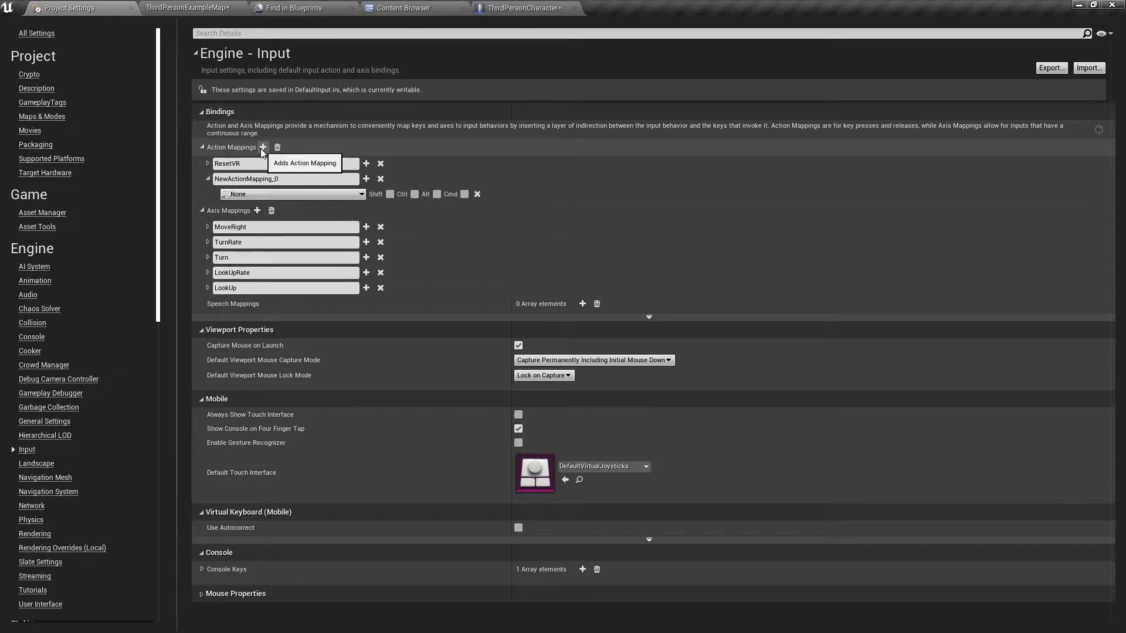
text(Jump)
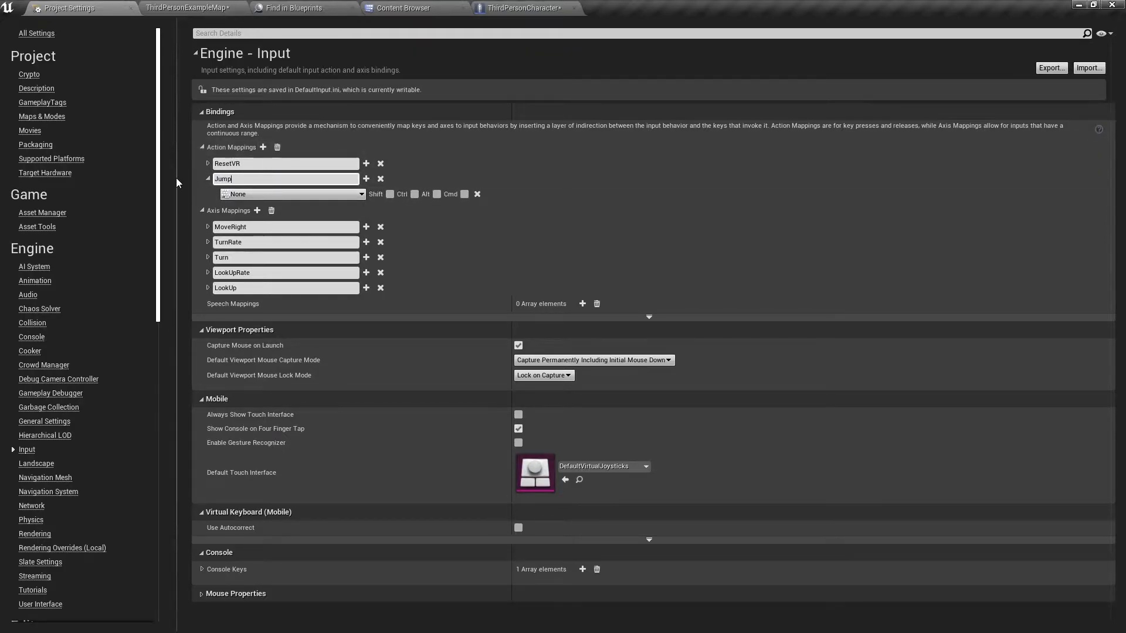
click(202, 197)
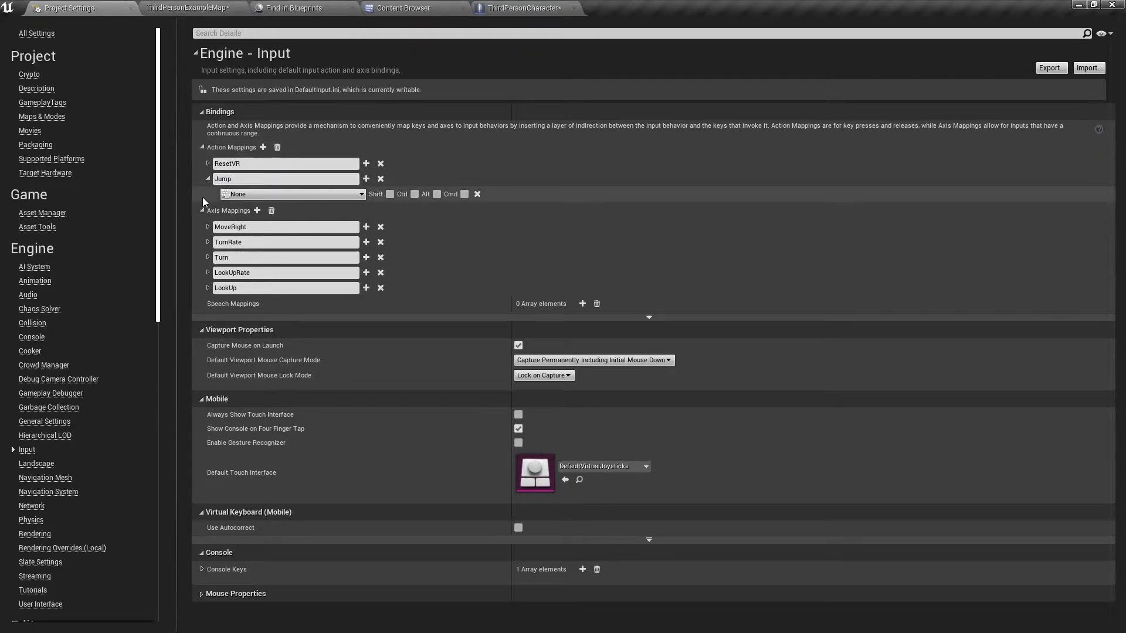
- Add a second key slot to the Jump action mapping and bind the slots to the keyboard keys Space Bar and Down
click(366, 178)
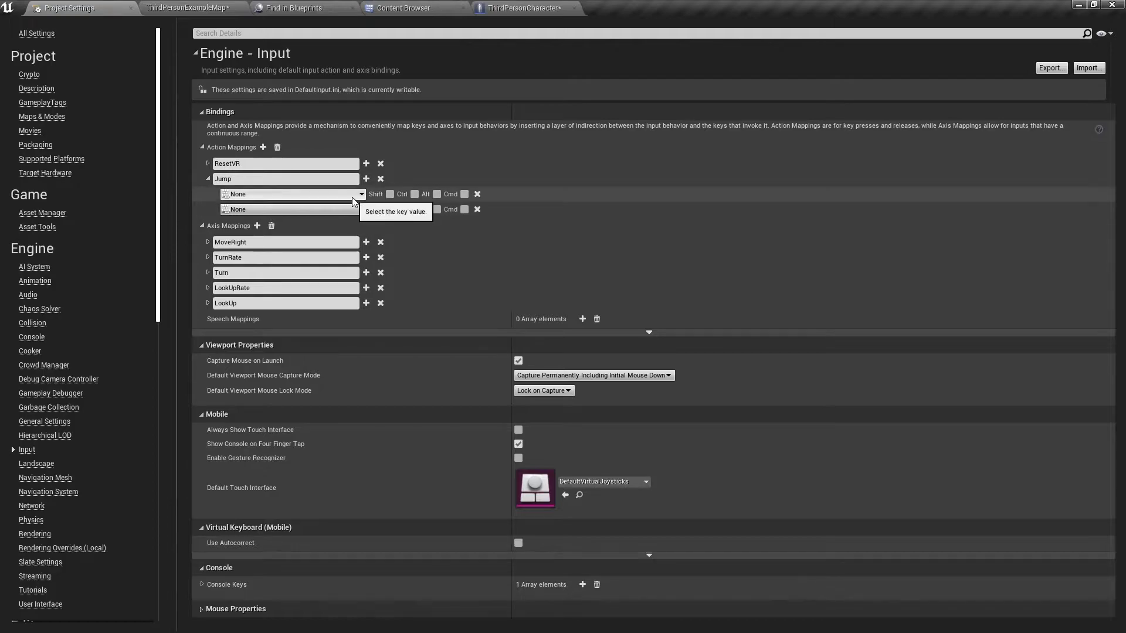
click(352, 197)
text(sp)
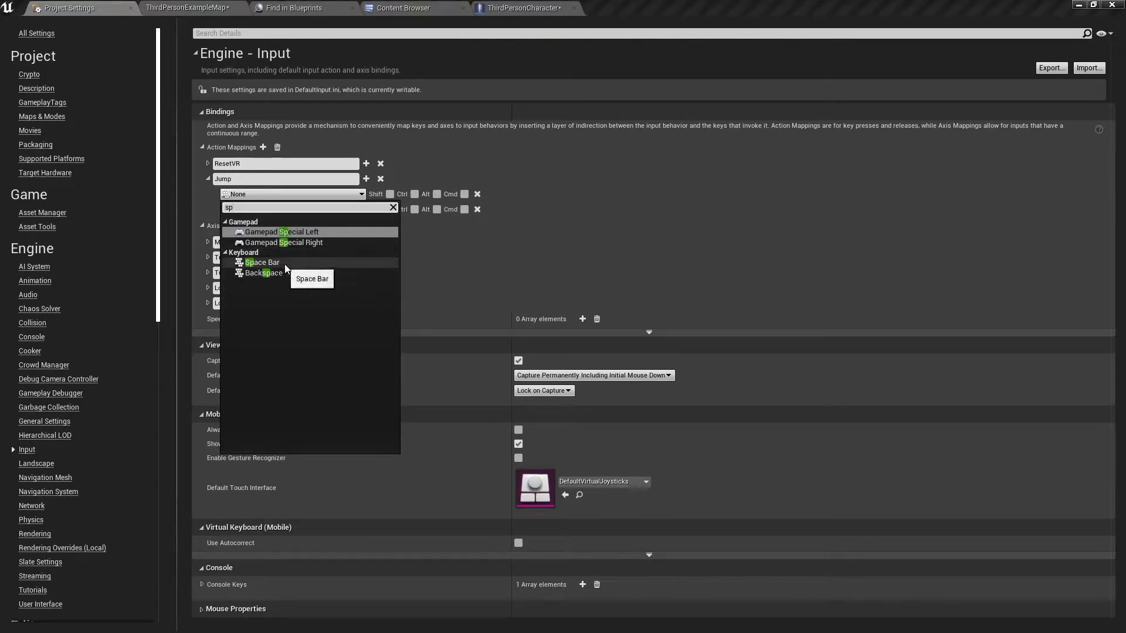
click(282, 264)
click(259, 209)
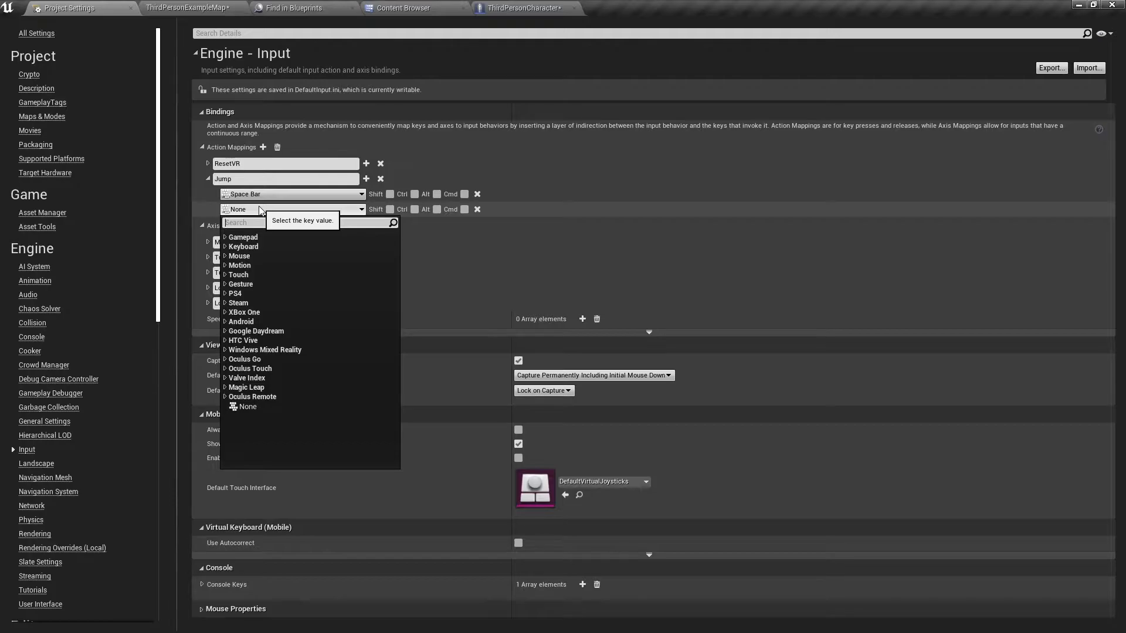
text(down)
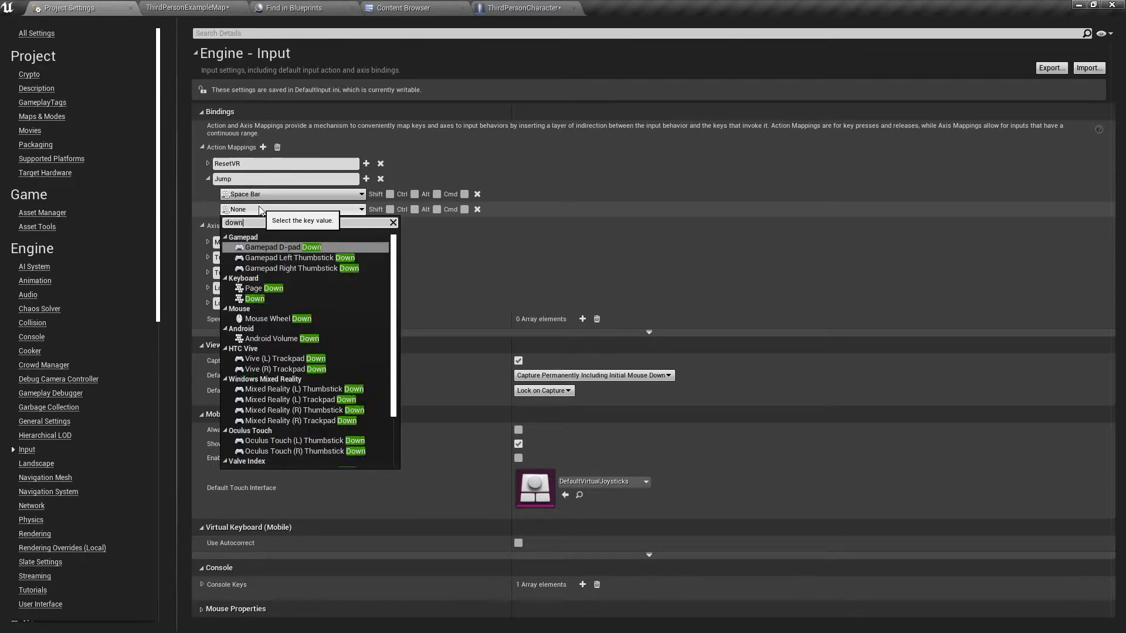
click(257, 299)
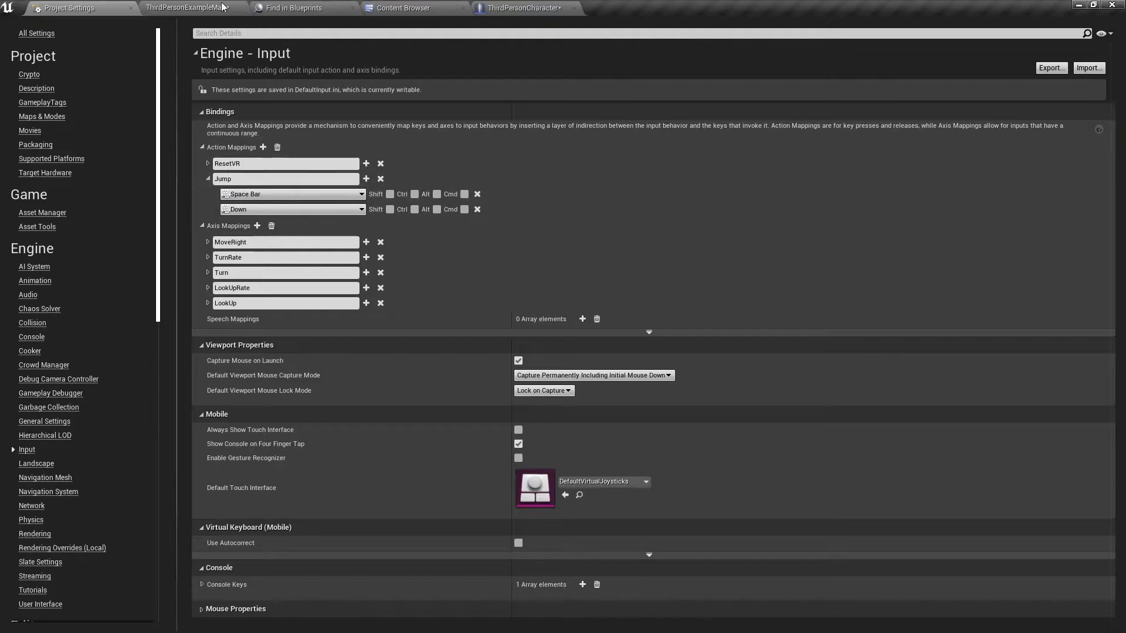
- Add the Jump input action event to the character's Jump section, wire Pressed to Jump and Released to Stop Jumping, and compile
click(523, 8)
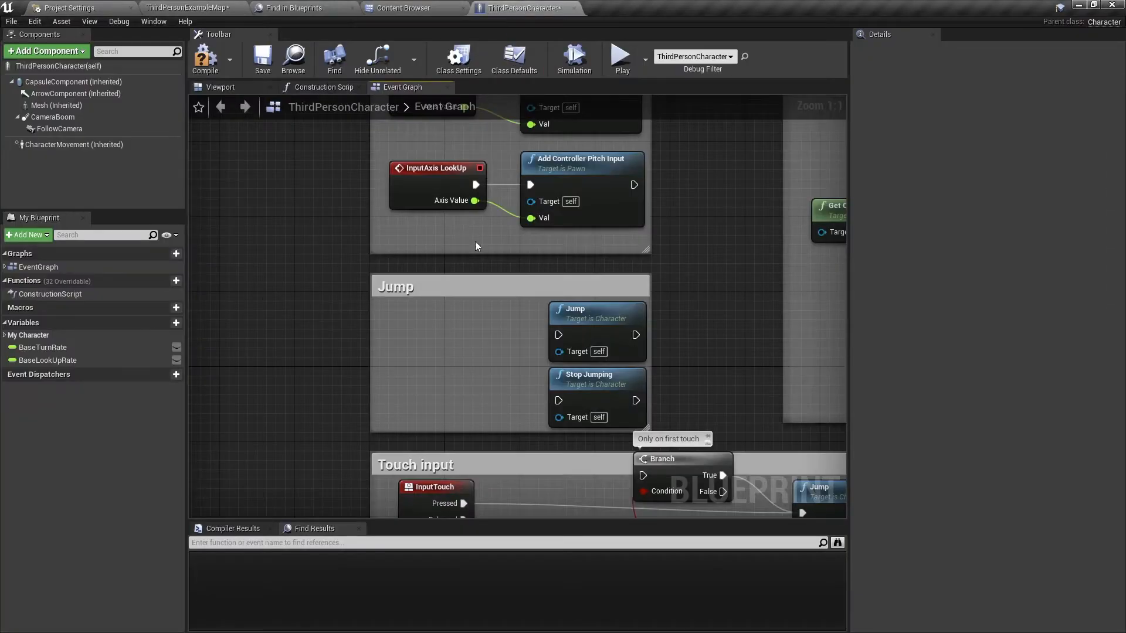
right_click(425, 346)
text(jump)
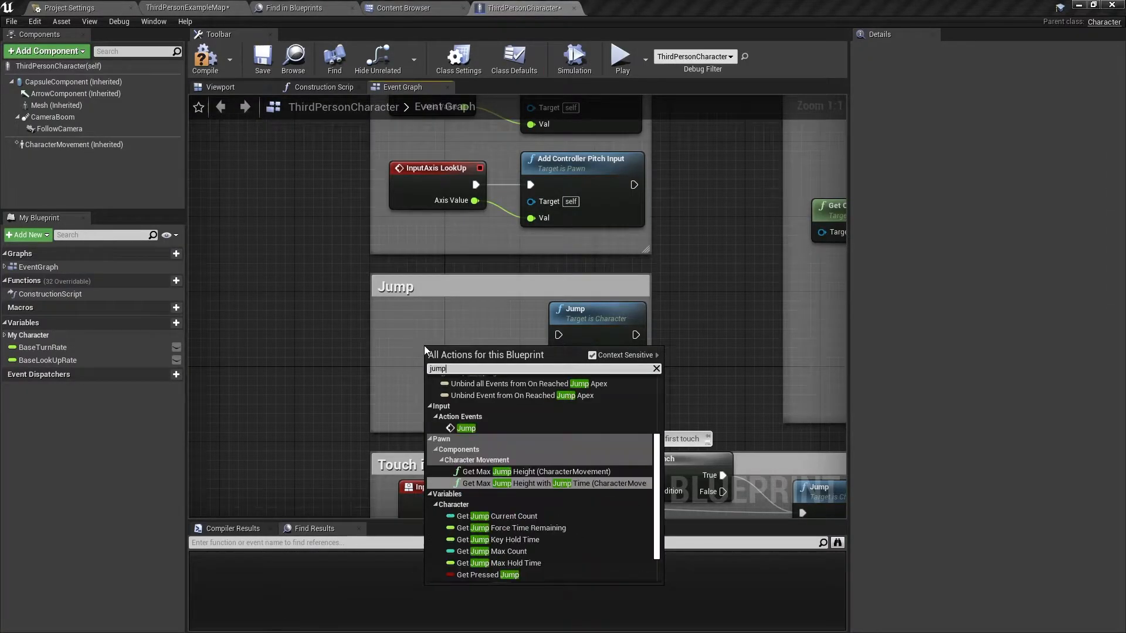
click(466, 429)
drag(515, 345, 559, 400)
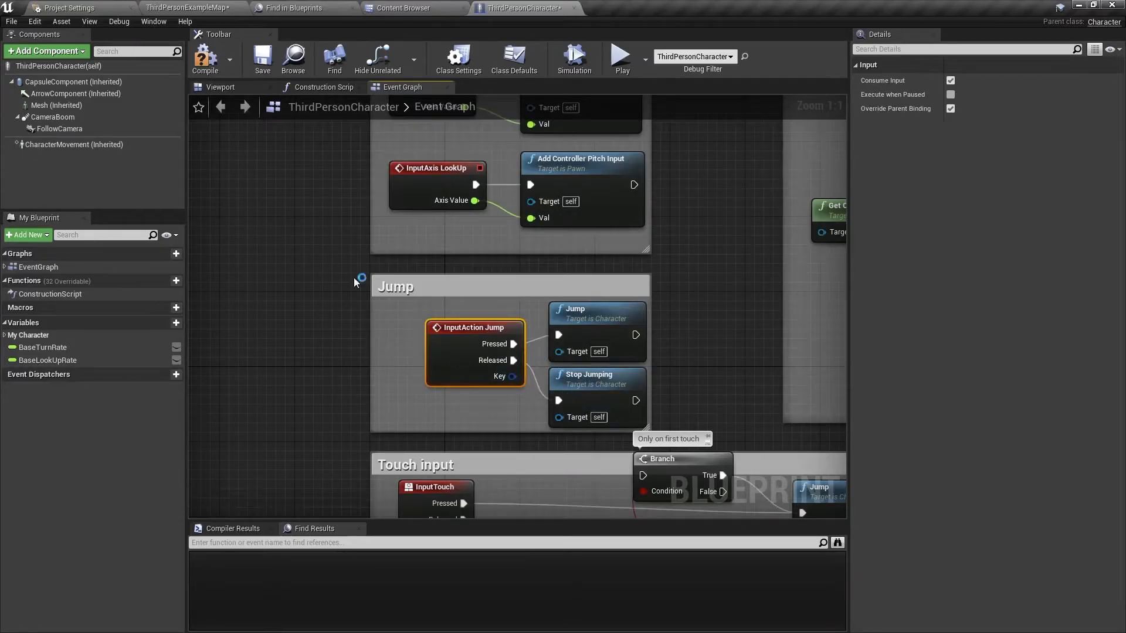
click(206, 59)
- Play the ThirdPersonExampleMap level, test the character's jump with the Space Bar, and stop the play session
click(199, 7)
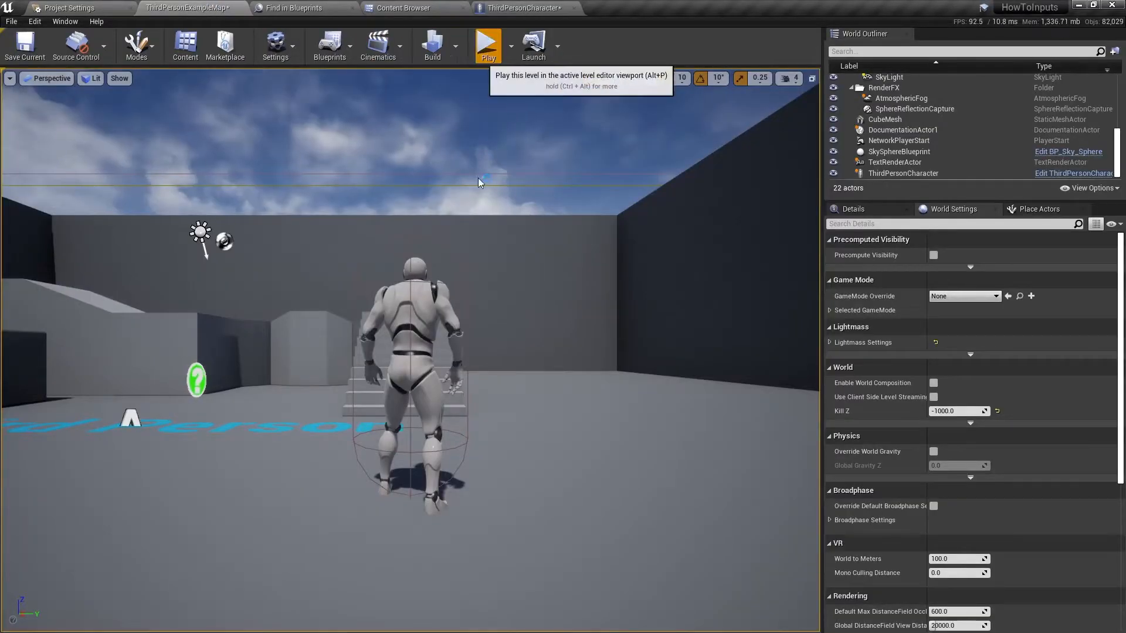
click(489, 44)
key(w)
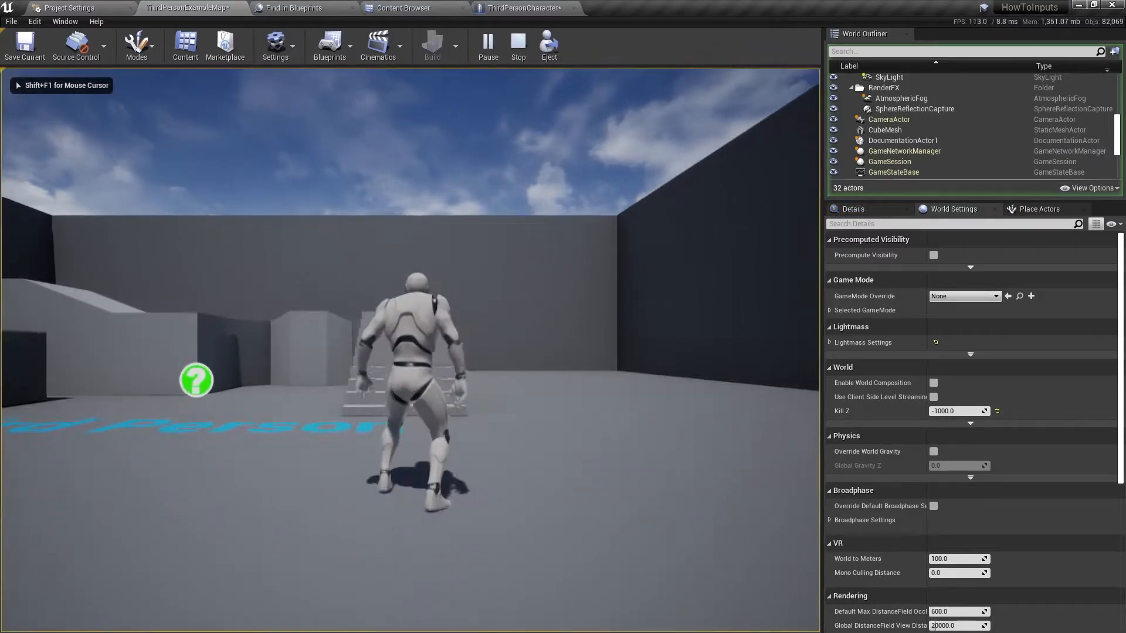
key(w)
key(space)
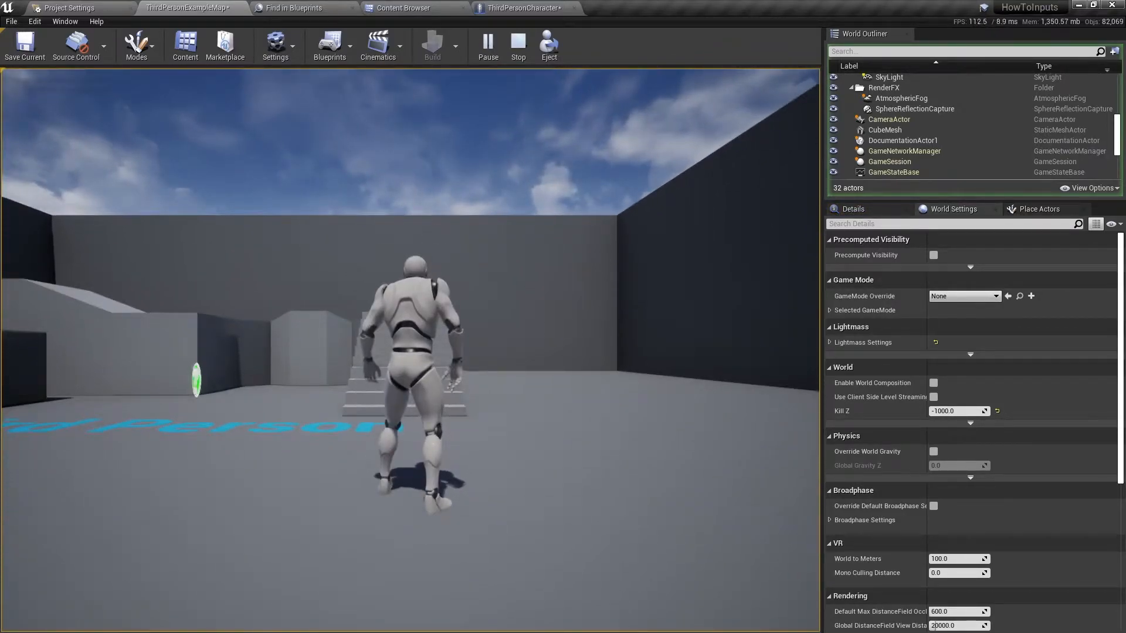
key(Escape)
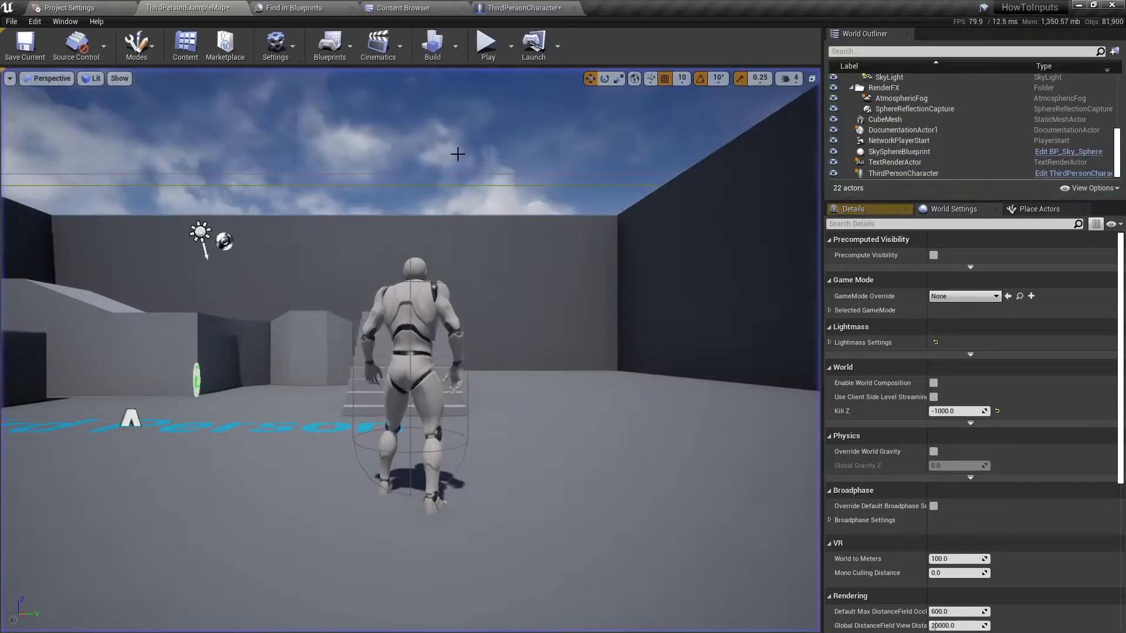
- Look through the gamepad keys available for the Jump action mapping's second key slot, leaving its binding as is
click(112, 5)
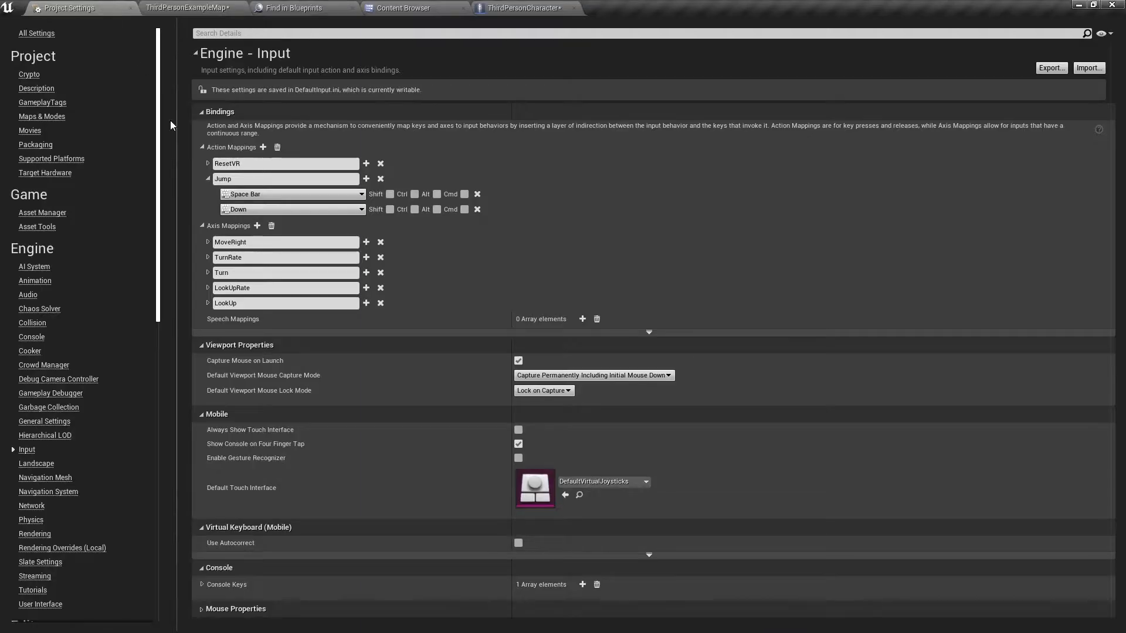
click(261, 211)
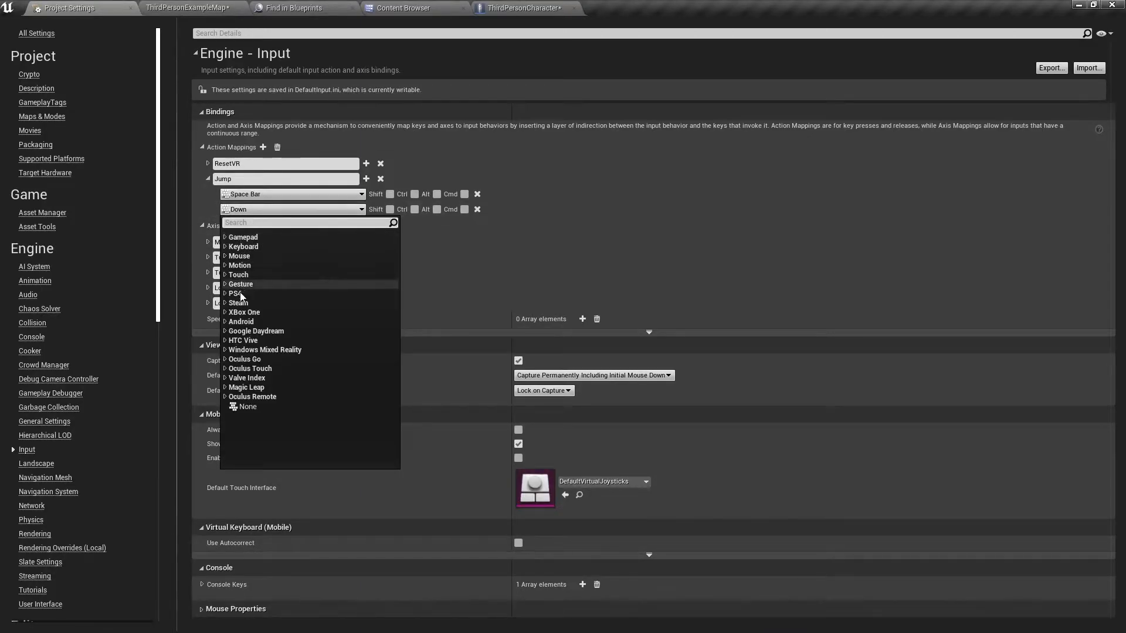
click(229, 238)
scroll(256, 390, down, 4)
scroll(258, 400, up, 4)
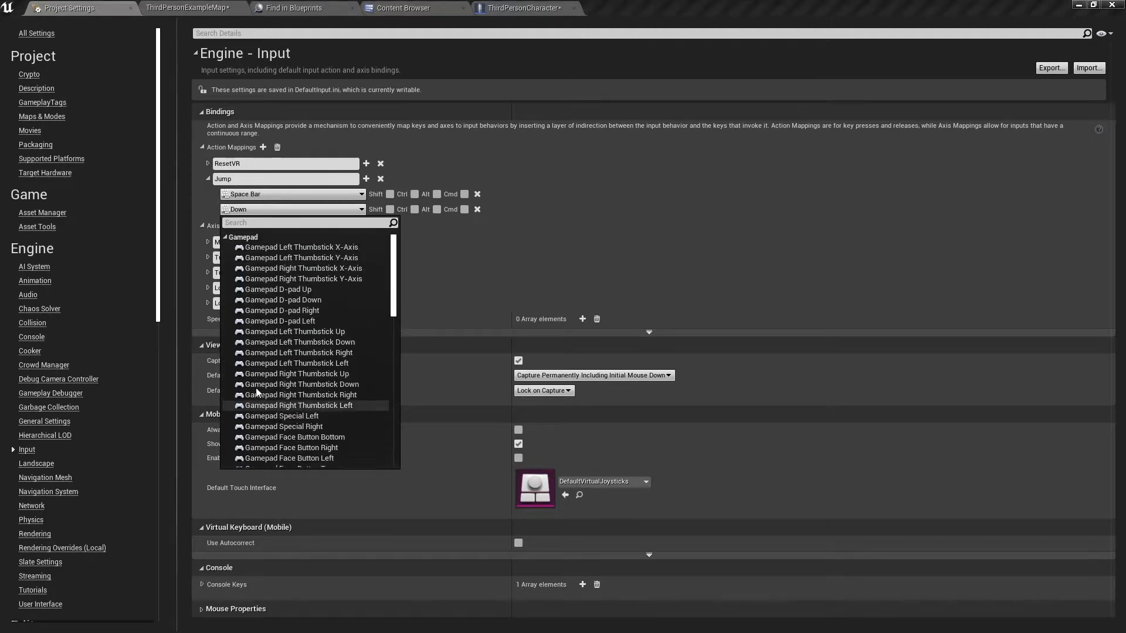
click(225, 238)
click(521, 217)
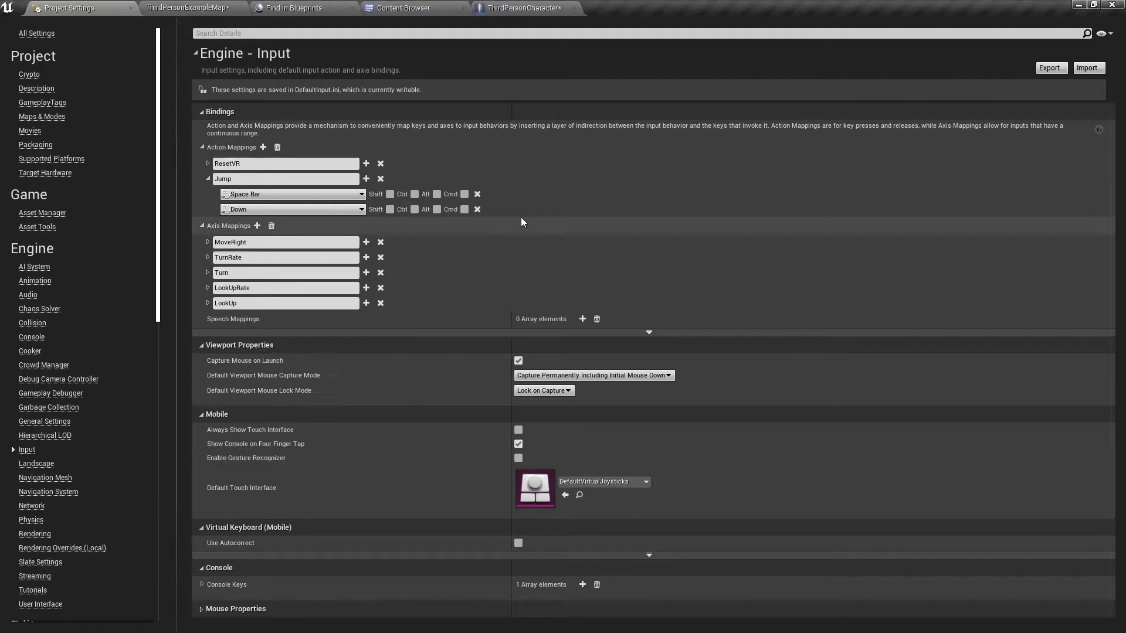
- Compare the Jump input action event in the character's event graph with the Jump action mapping in the Project Settings
click(519, 7)
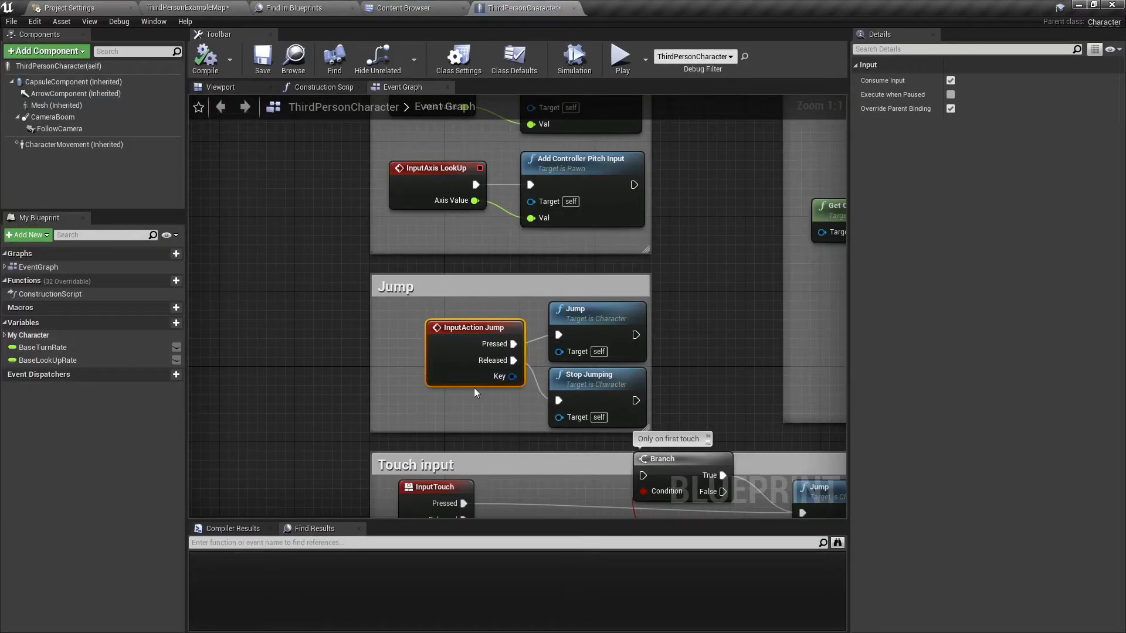
click(77, 8)
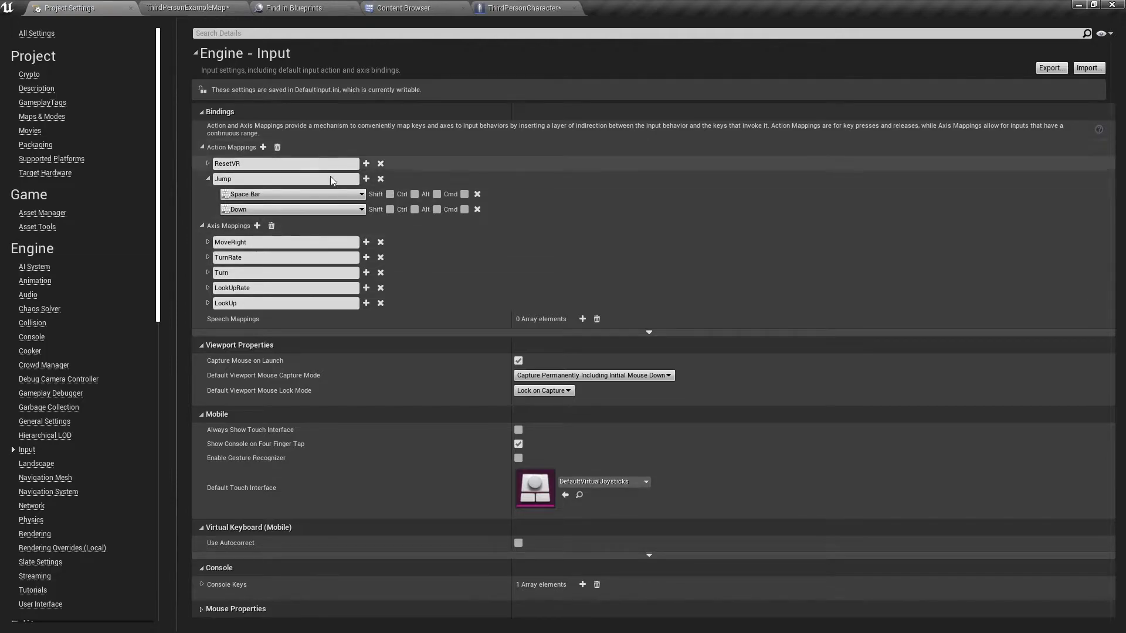
click(481, 7)
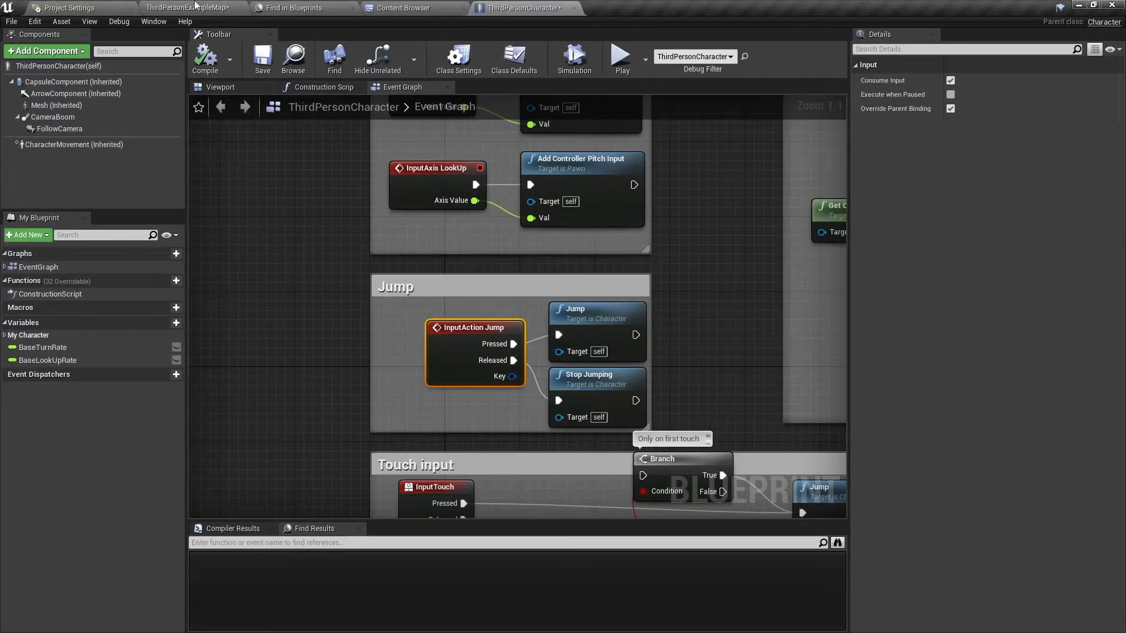
- Add an axis mapping named MoveForward in the project's Input settings
click(69, 7)
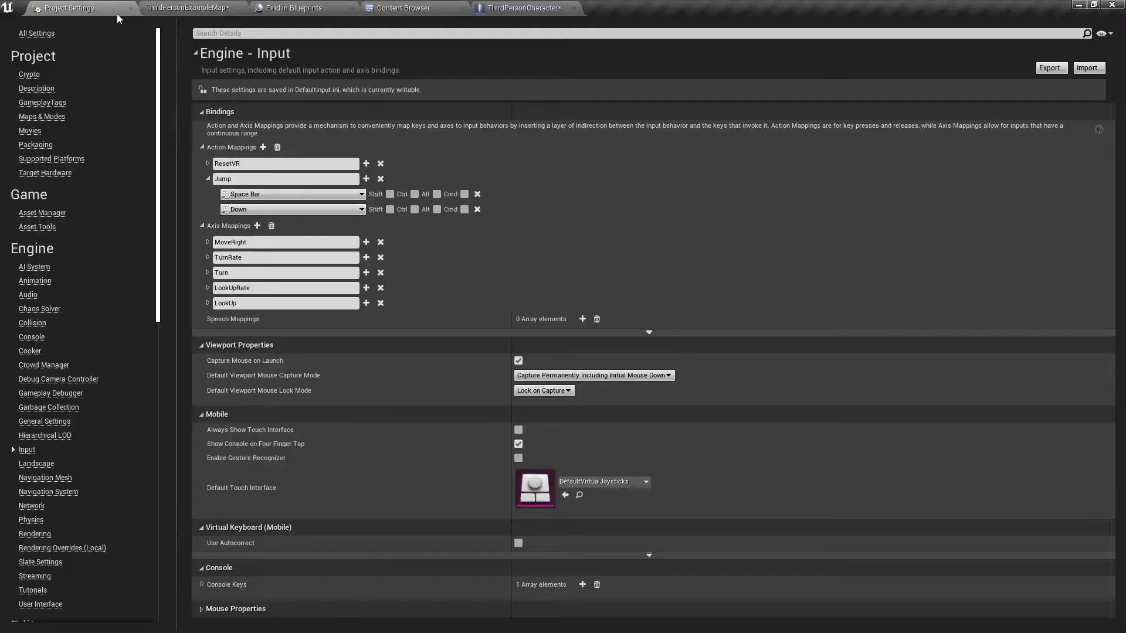
click(257, 226)
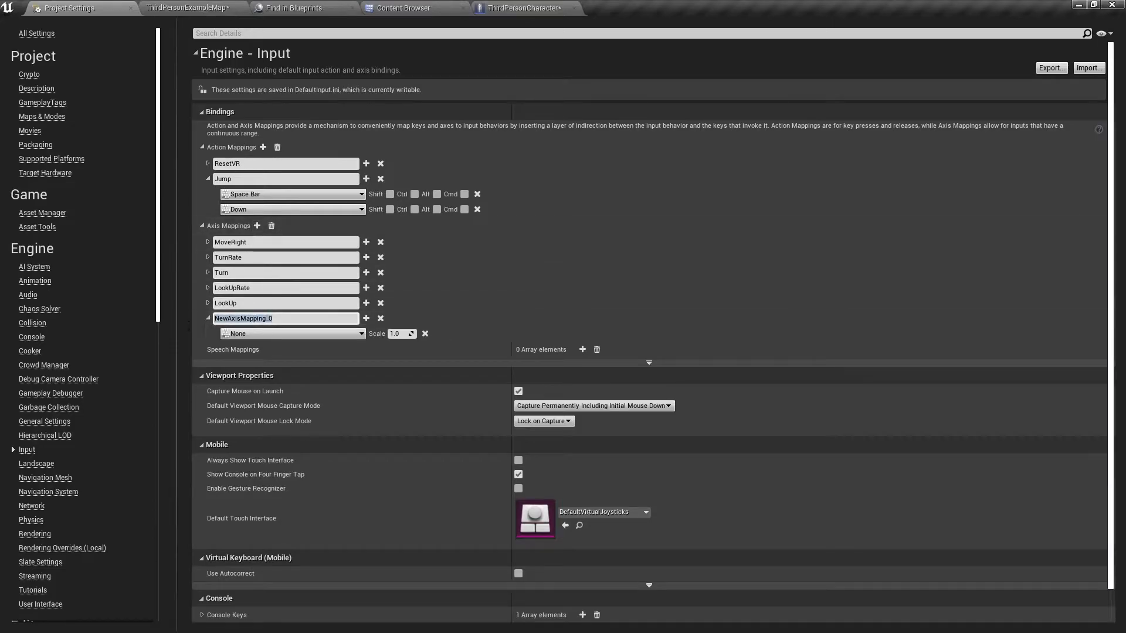
text(MoveForward)
key(Return)
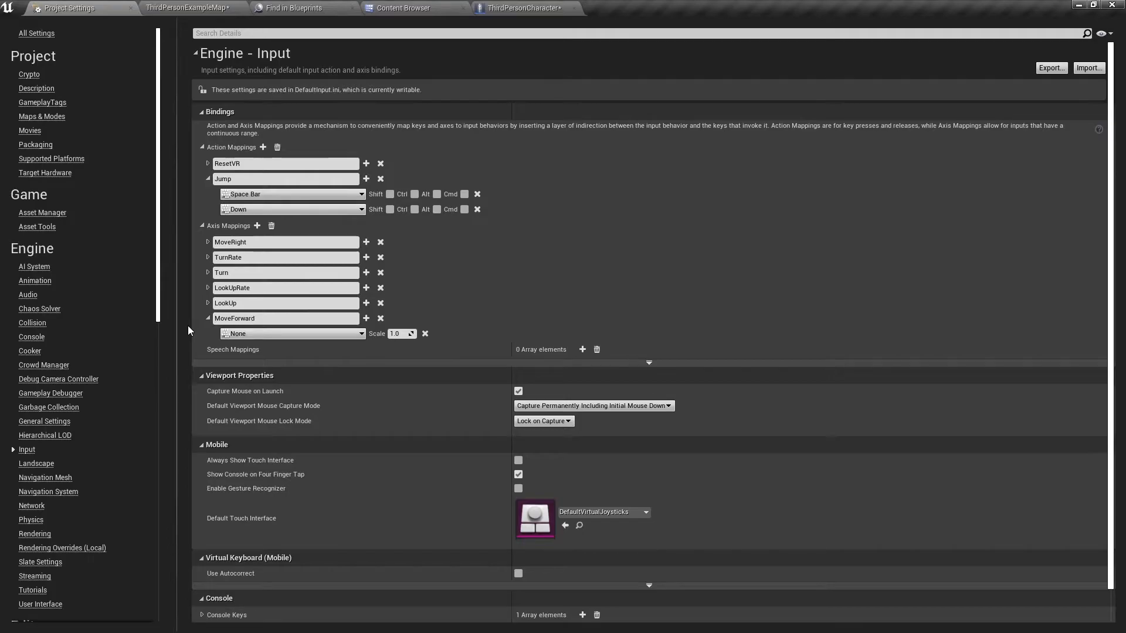
- Add a second key slot to the MoveForward axis mapping and bind the slots to the keyboard keys W and S
click(366, 318)
click(308, 334)
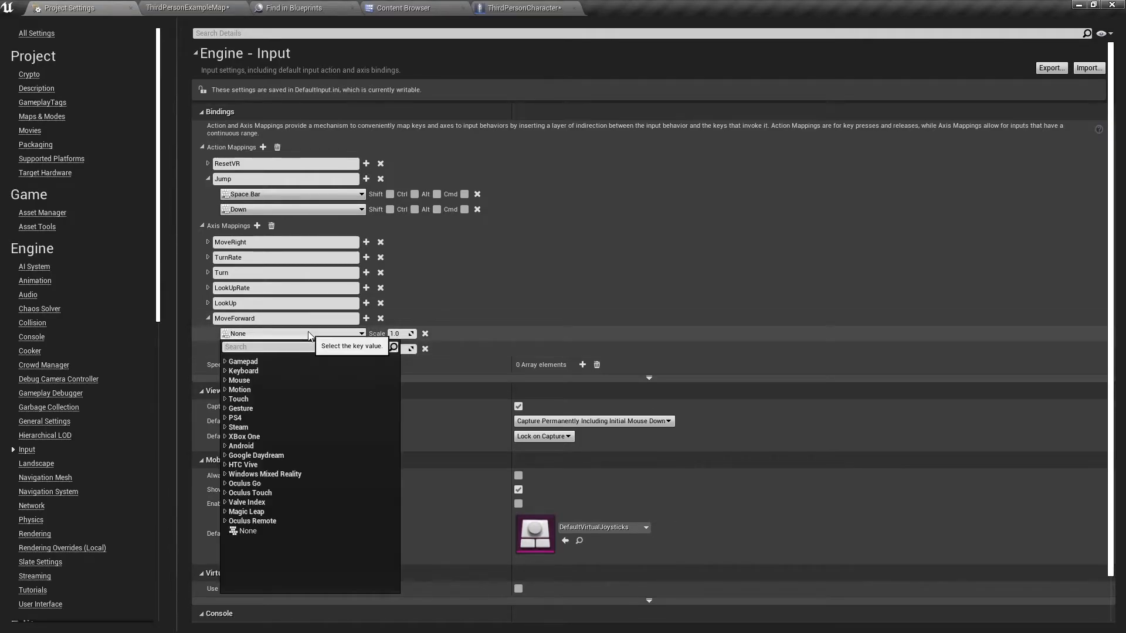
text(w)
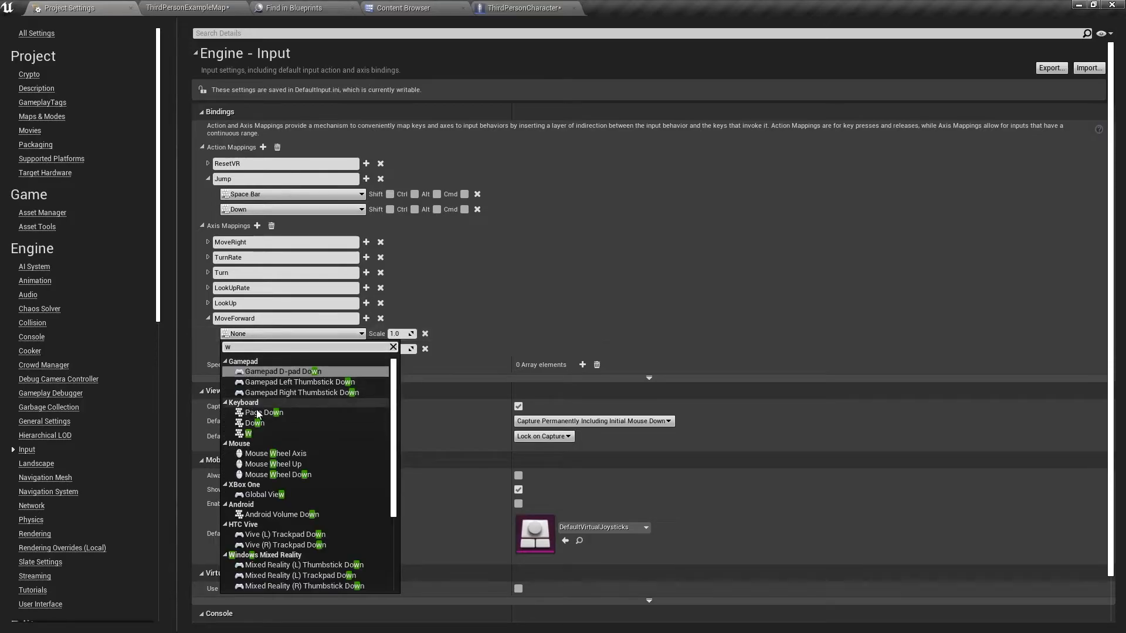
click(248, 434)
click(241, 351)
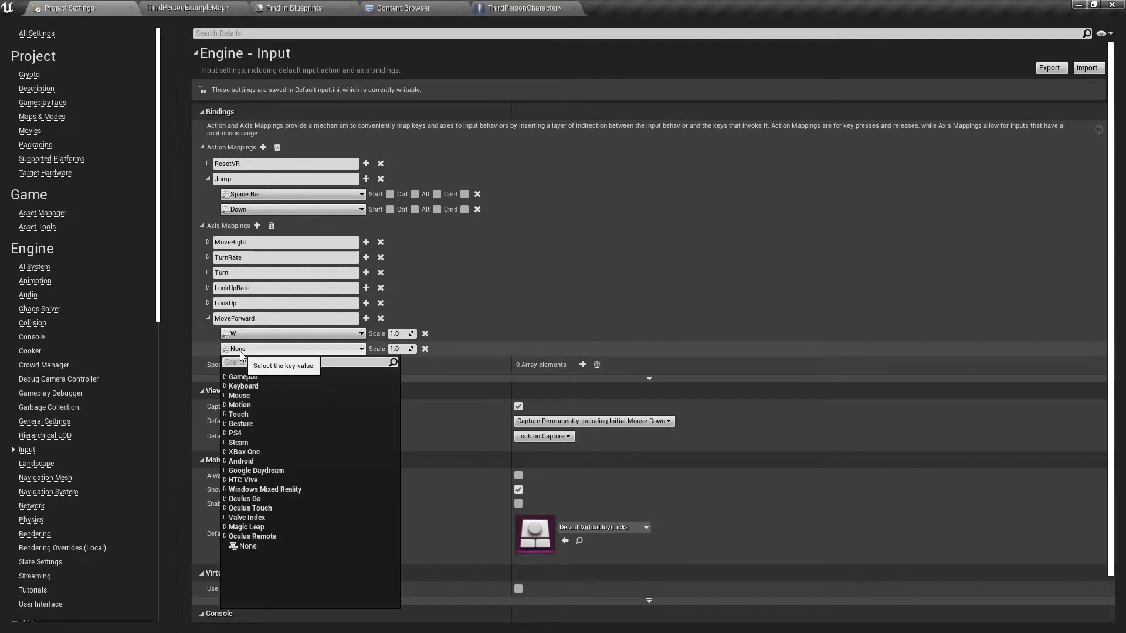
text(s)
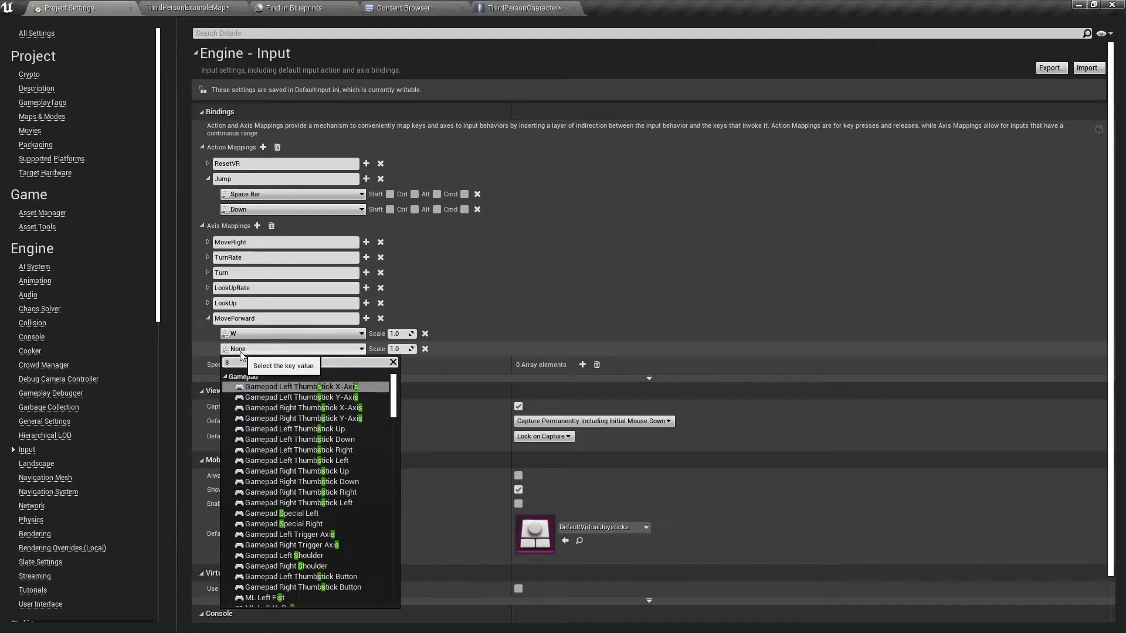
scroll(260, 506, down, 5)
scroll(260, 504, down, 4)
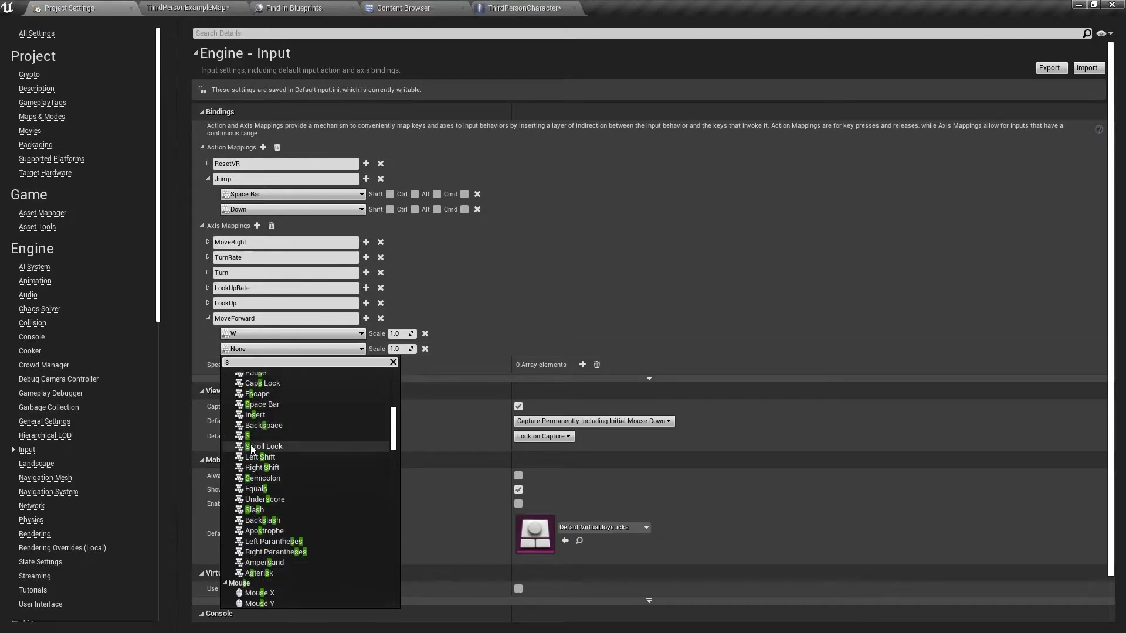
click(252, 436)
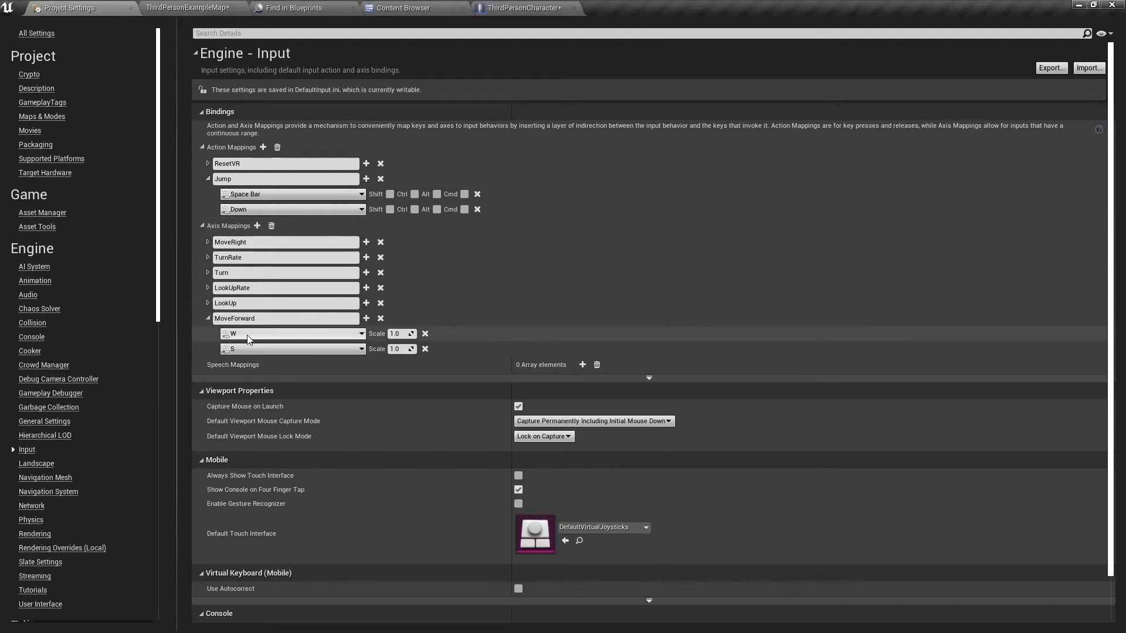
- Set the scale of the MoveForward mapping's S key to -1
click(399, 349)
text(-1)
key(Return)
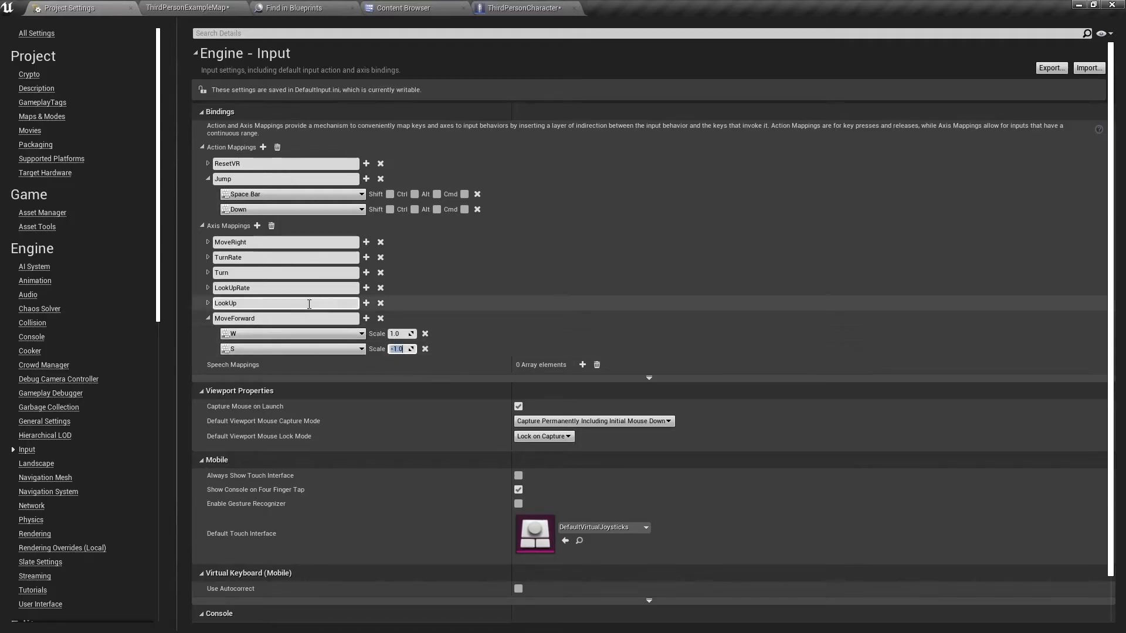
- Add the MoveForward axis event to the Movement input section of the character's event graph
click(524, 8)
scroll(713, 230, down, 2)
right_drag(713, 229, 320, 318)
scroll(616, 260, down, 1)
right_drag(616, 260, 427, 252)
right_click(502, 215)
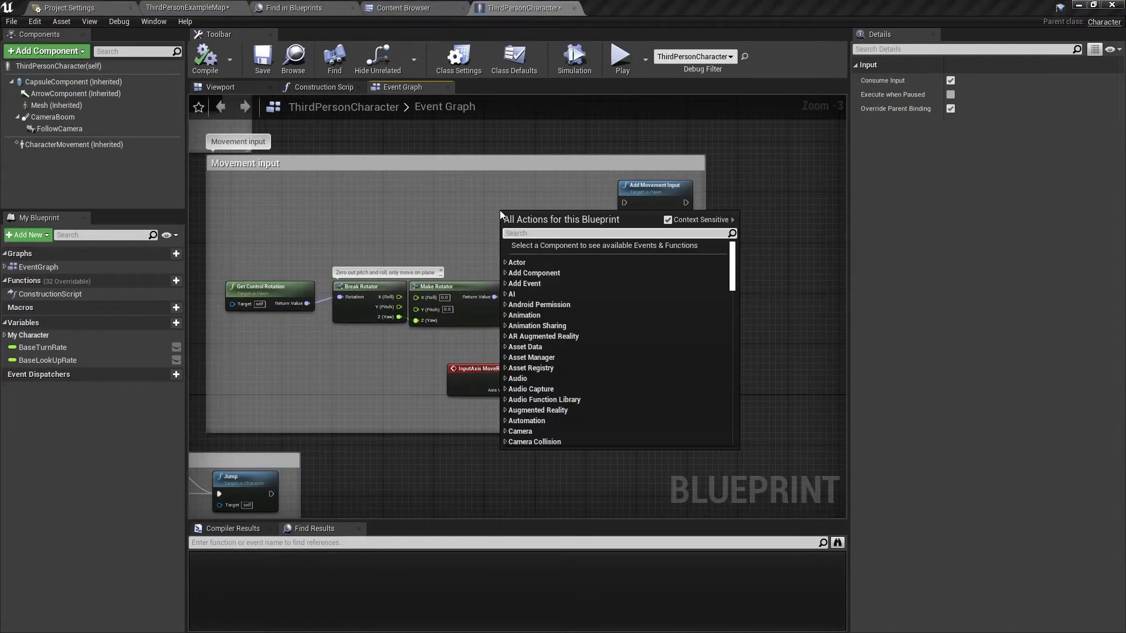
text(move)
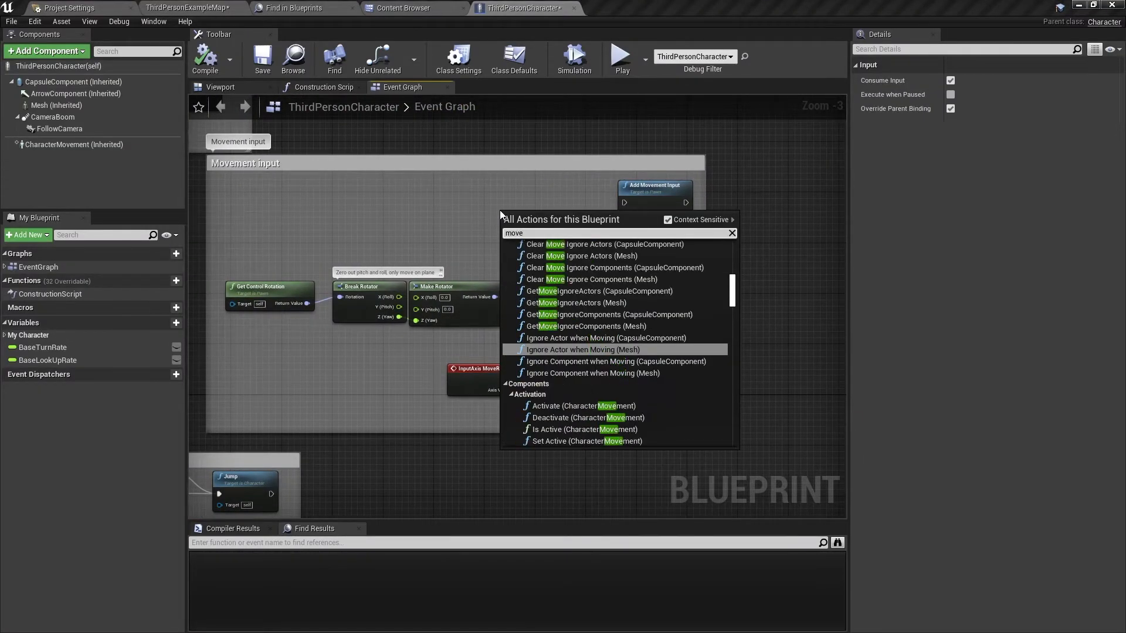
text(for)
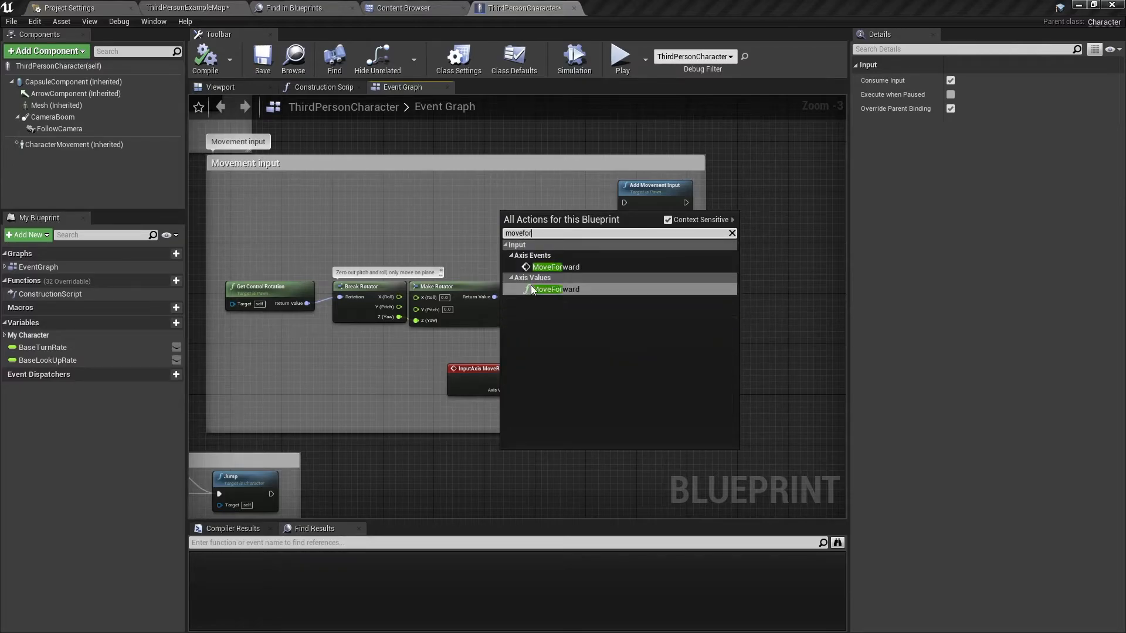
key(Down)
click(562, 268)
- Wire the MoveForward event's execution and Axis Value to the forward Add Movement Input node's execution and Scale Value, and compile
scroll(536, 245, up, 2)
drag(535, 198, 650, 191)
right_drag(470, 240, 523, 215)
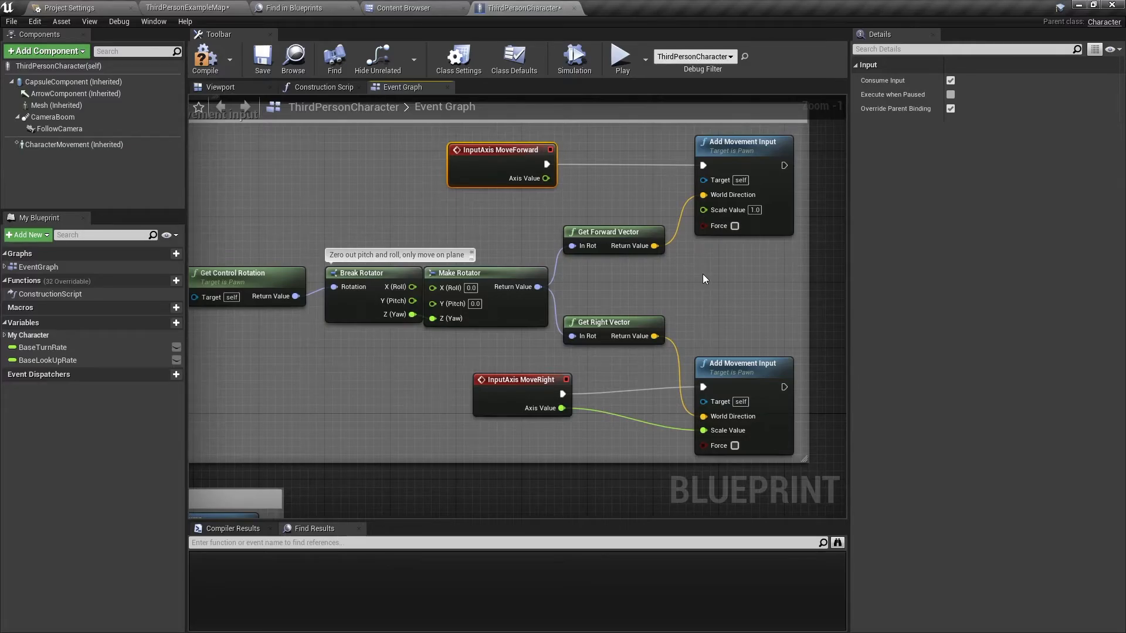
drag(546, 179, 726, 215)
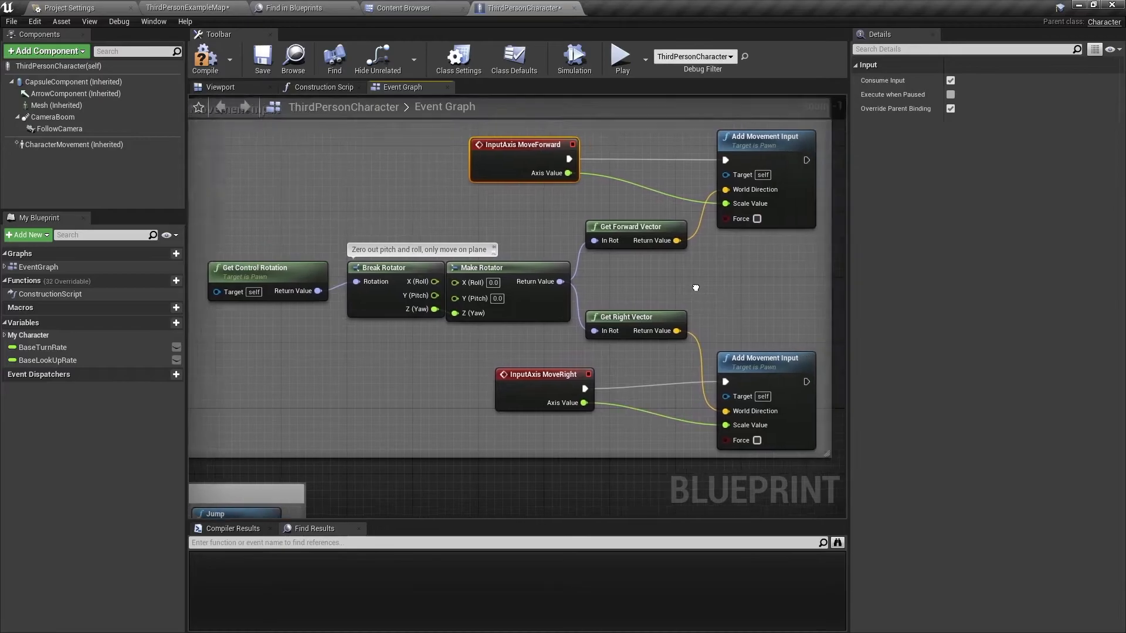
click(205, 56)
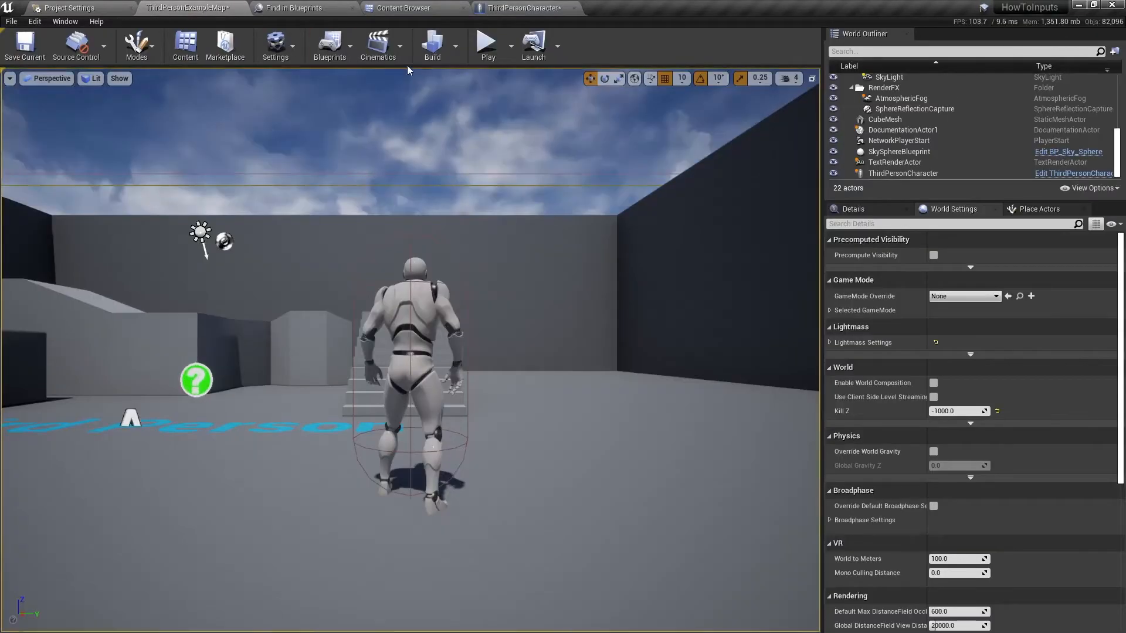
- Play the ThirdPersonExampleMap level, test moving the character with W and S, and stop the play session
click(477, 177)
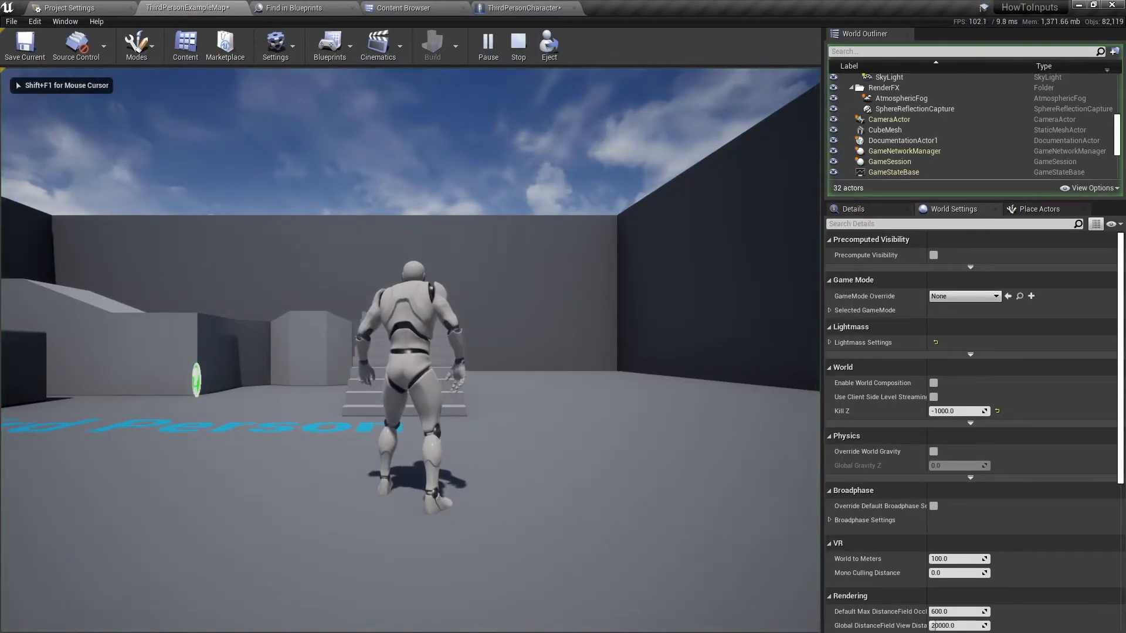
key(w)
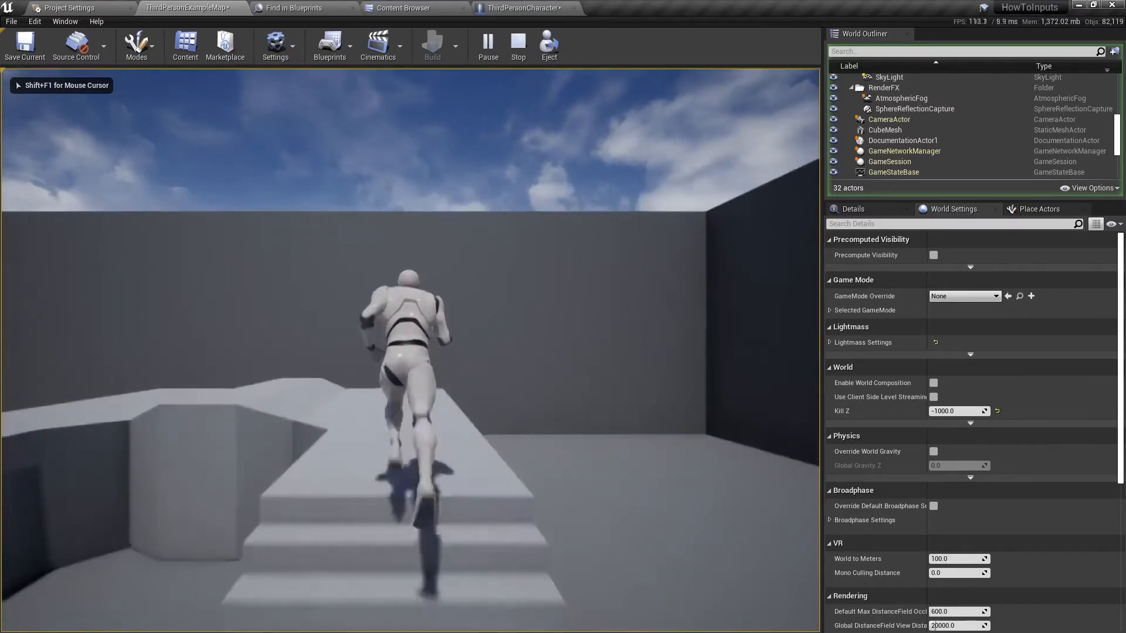
key(s)
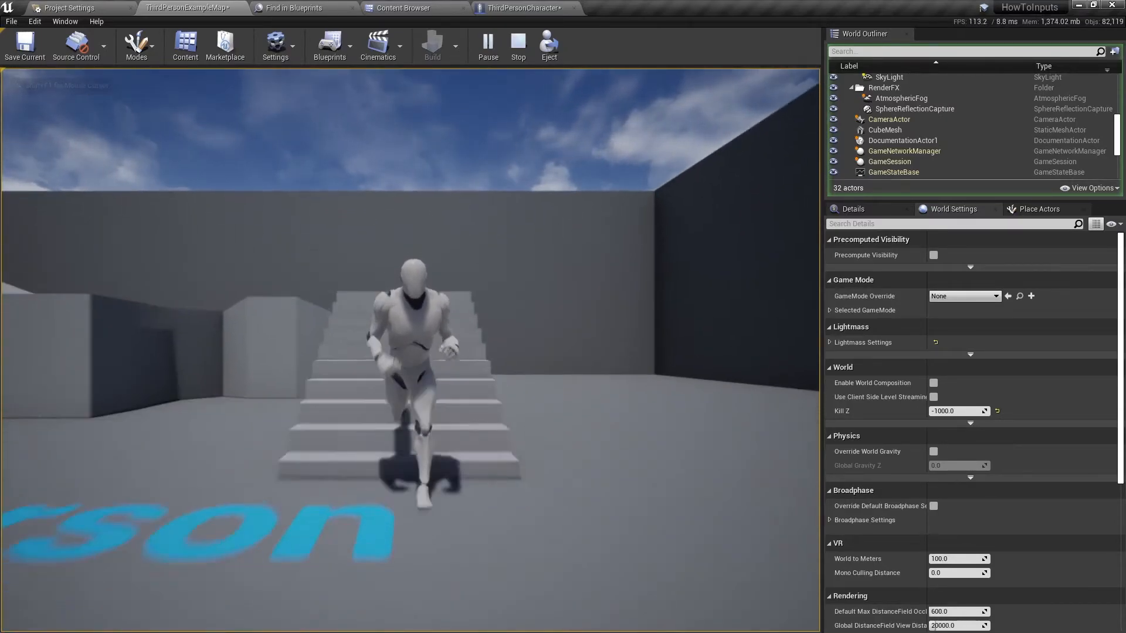
key(Escape)
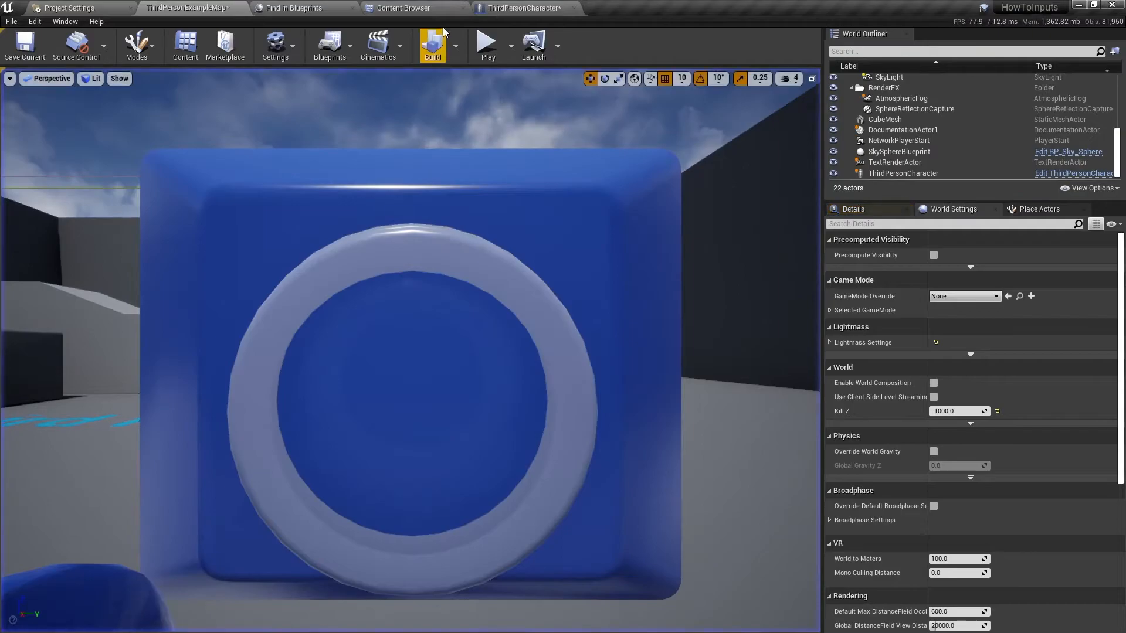
- Examine the MoveRight axis event in the character's graph and the keys and scales of the MoveRight axis mapping
click(505, 8)
right_drag(498, 385, 407, 287)
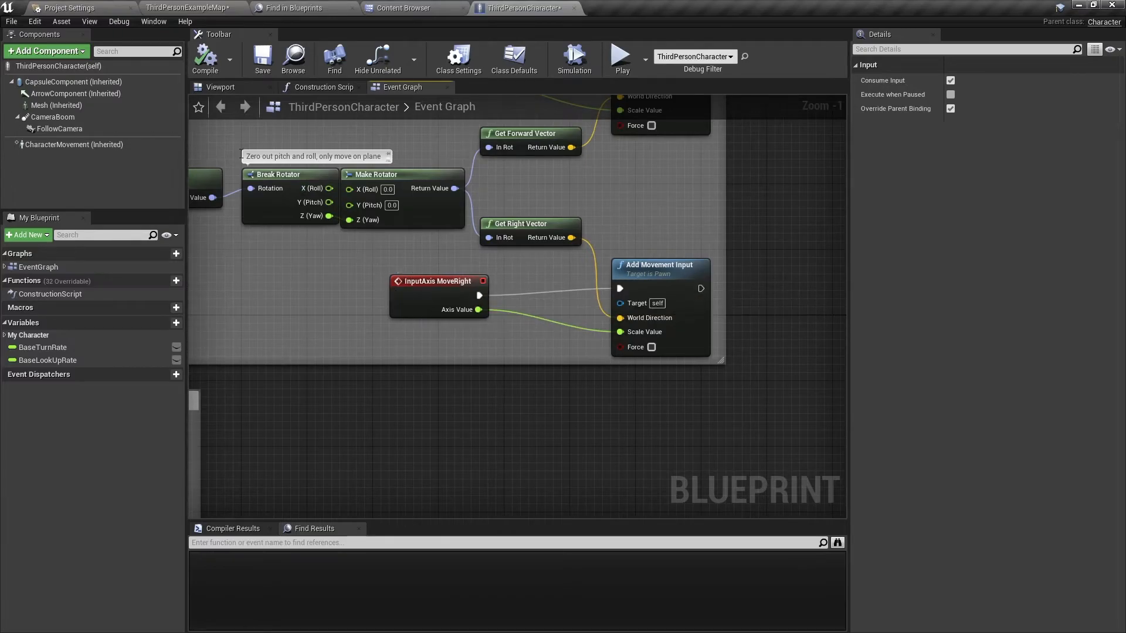
click(82, 7)
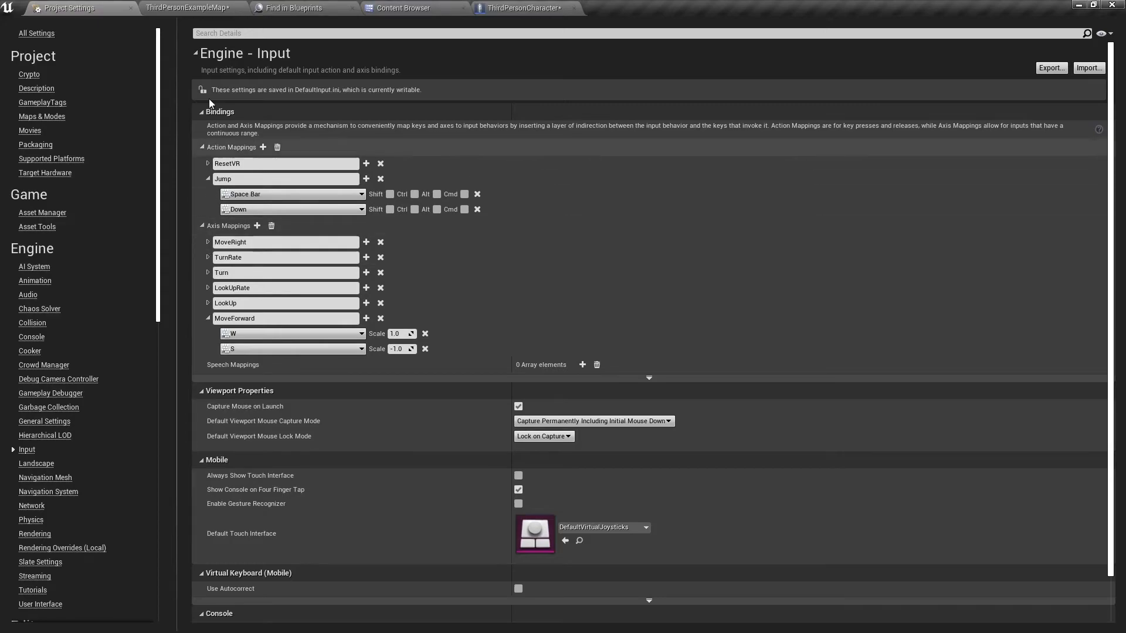
click(208, 243)
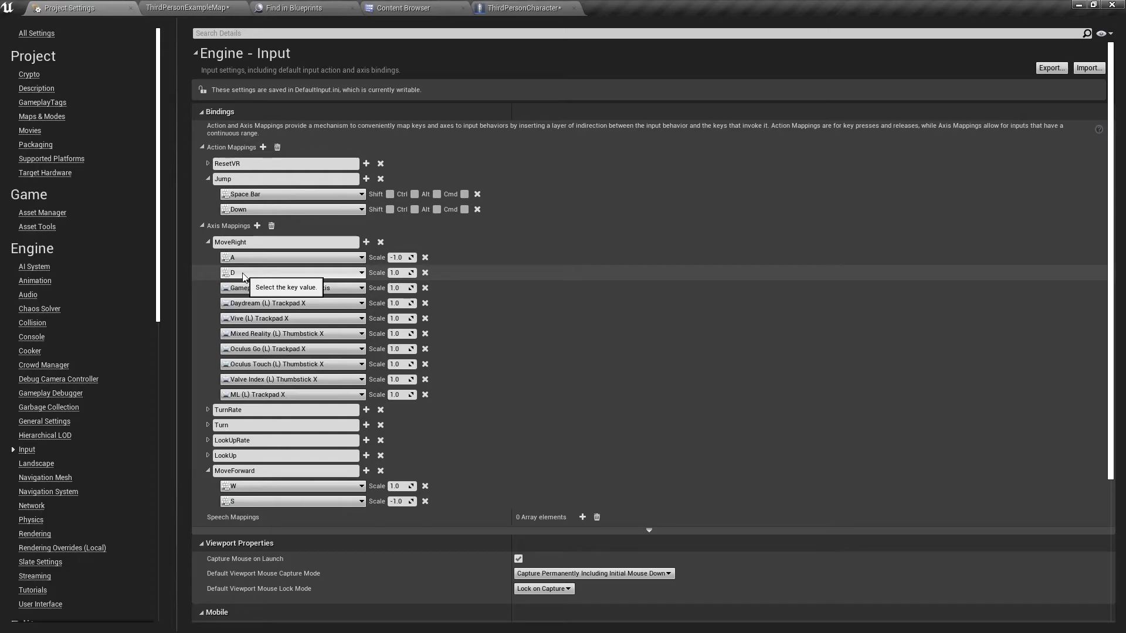
click(512, 9)
right_drag(557, 317, 546, 340)
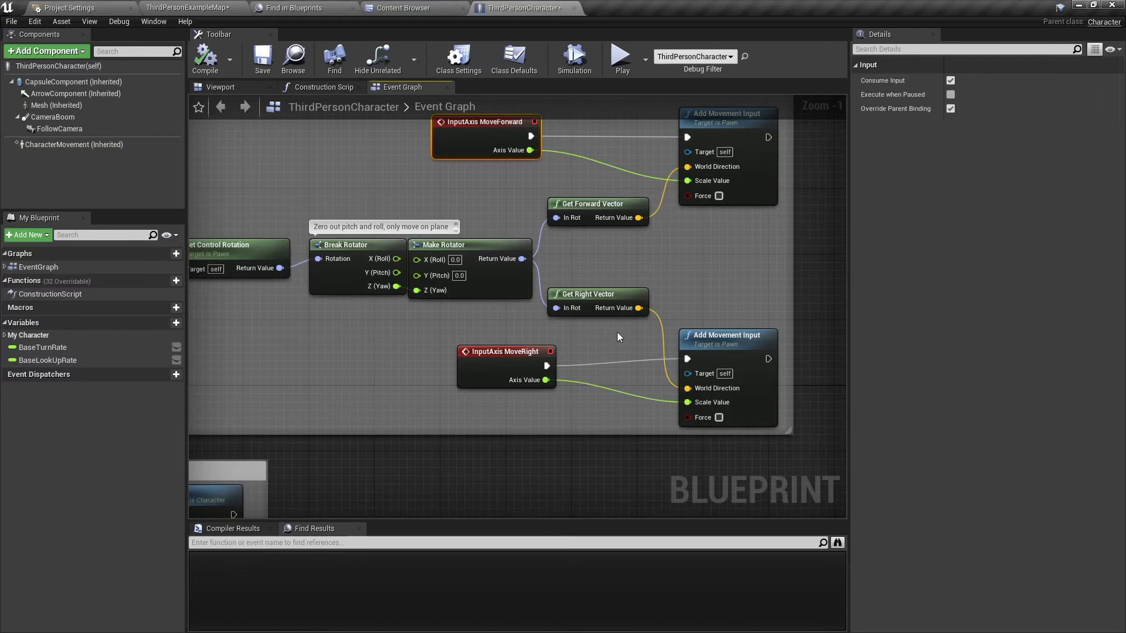
right_drag(477, 191, 441, 304)
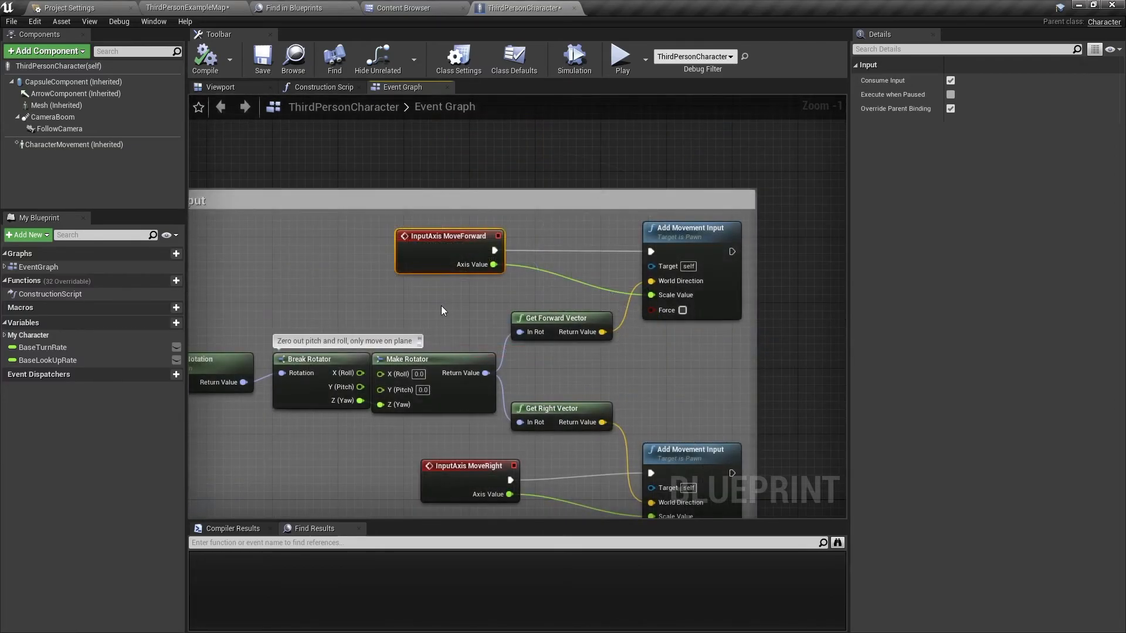
mouse_move(574, 336)
click(474, 293)
scroll(474, 293, down, 4)
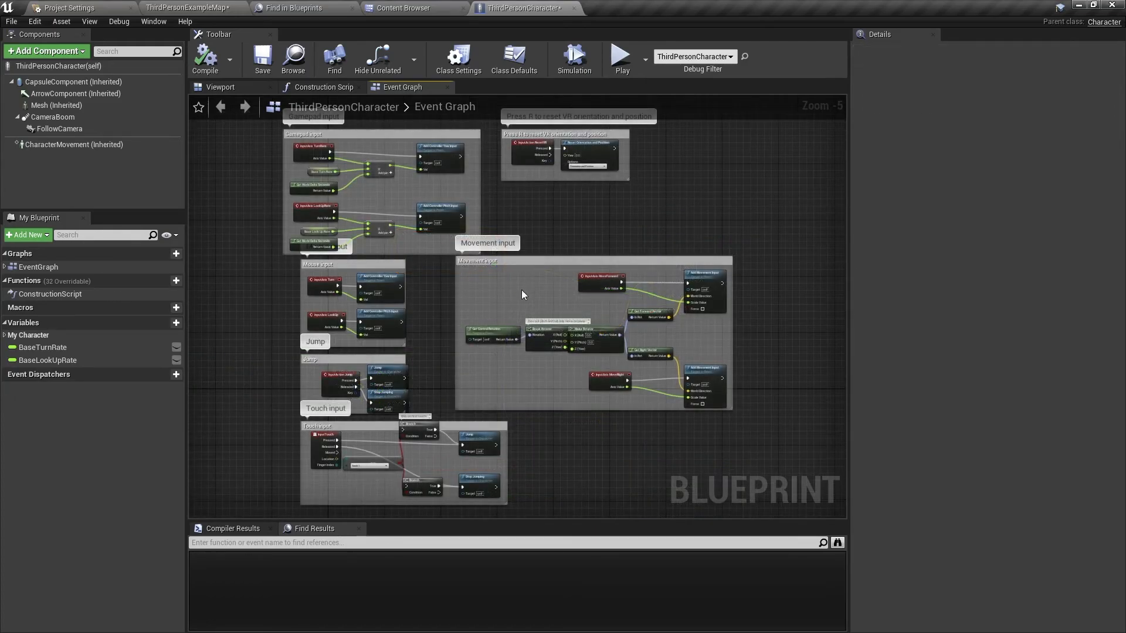
- Add a P key event node in the empty graph area above the Movement input section, and delete it again
right_drag(675, 222, 558, 268)
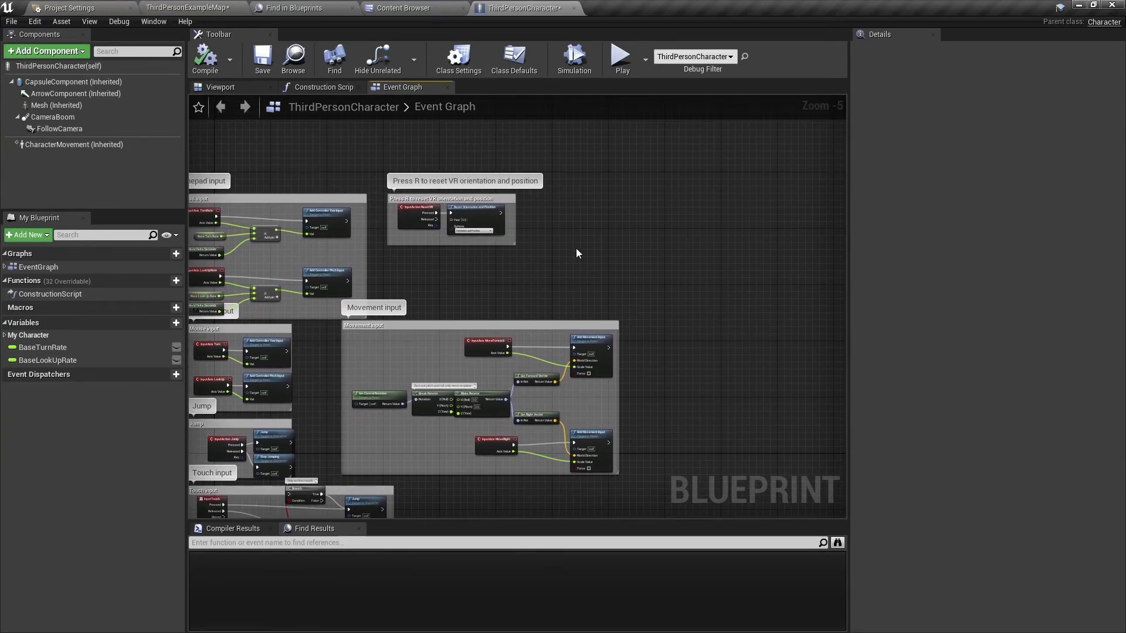
right_click(577, 252)
text(key)
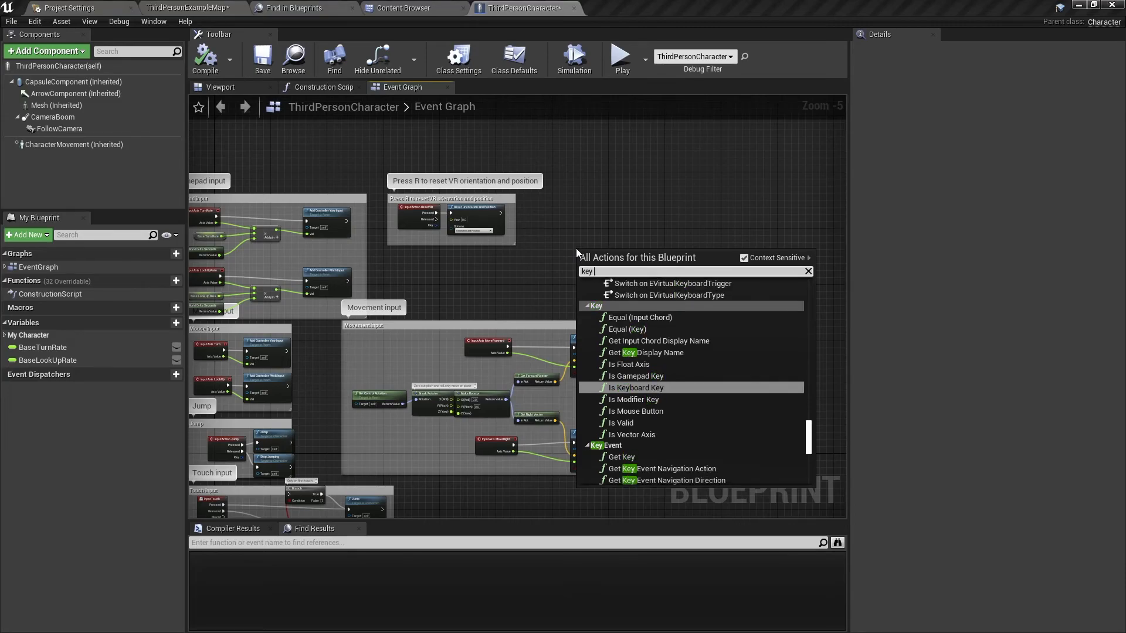
text( p)
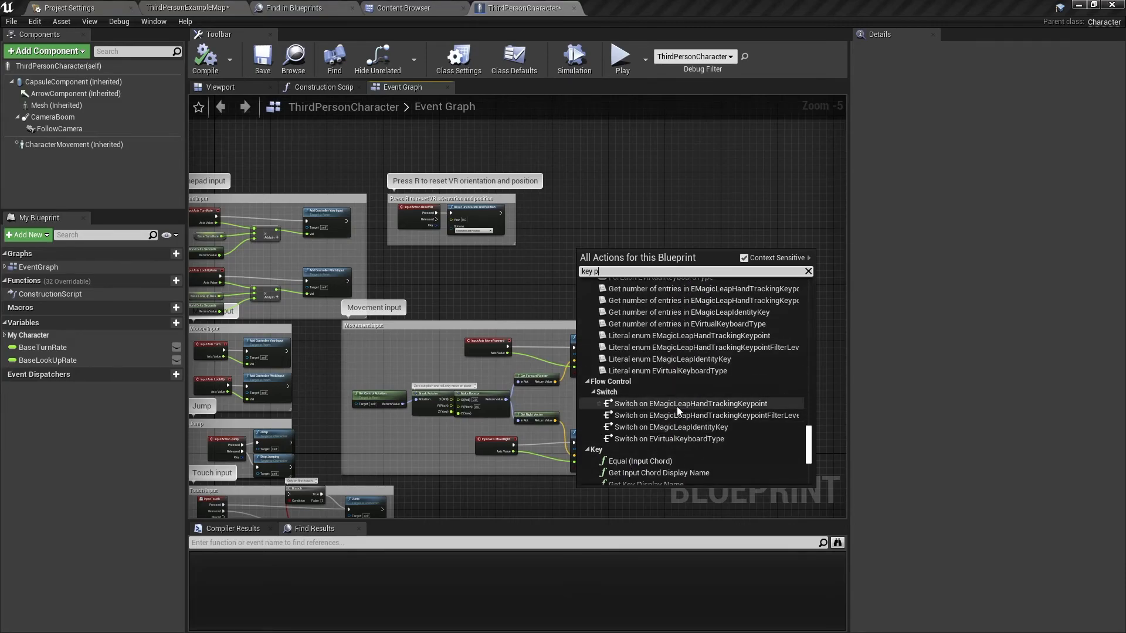
scroll(677, 407, down, 8)
drag(808, 467, 807, 391)
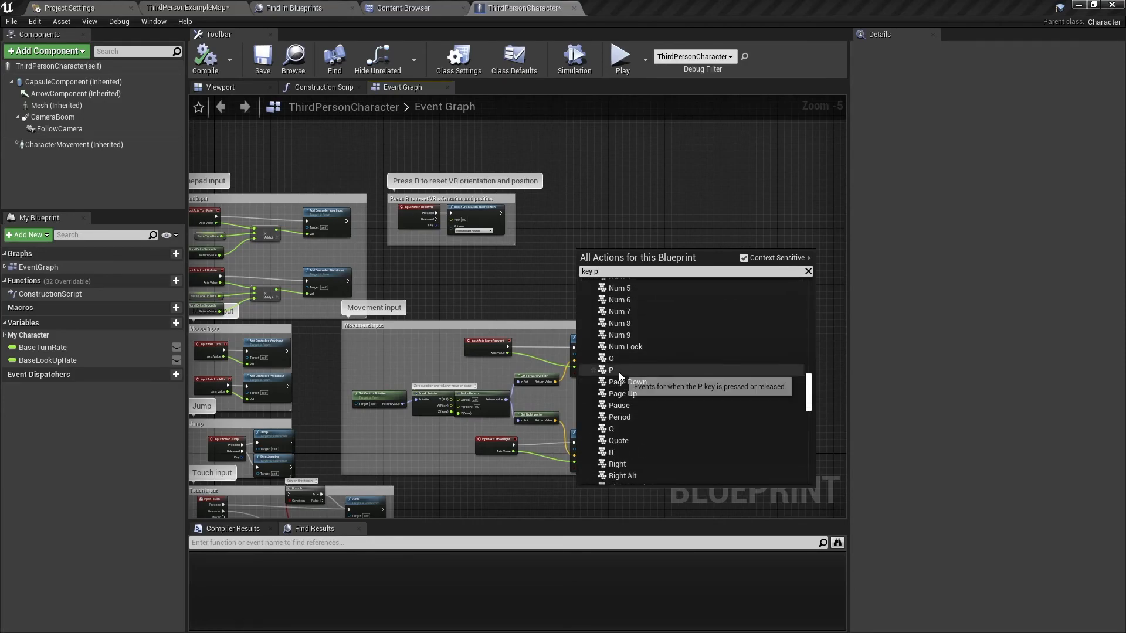
scroll(633, 397, down, 2)
click(611, 391)
scroll(584, 257, up, 5)
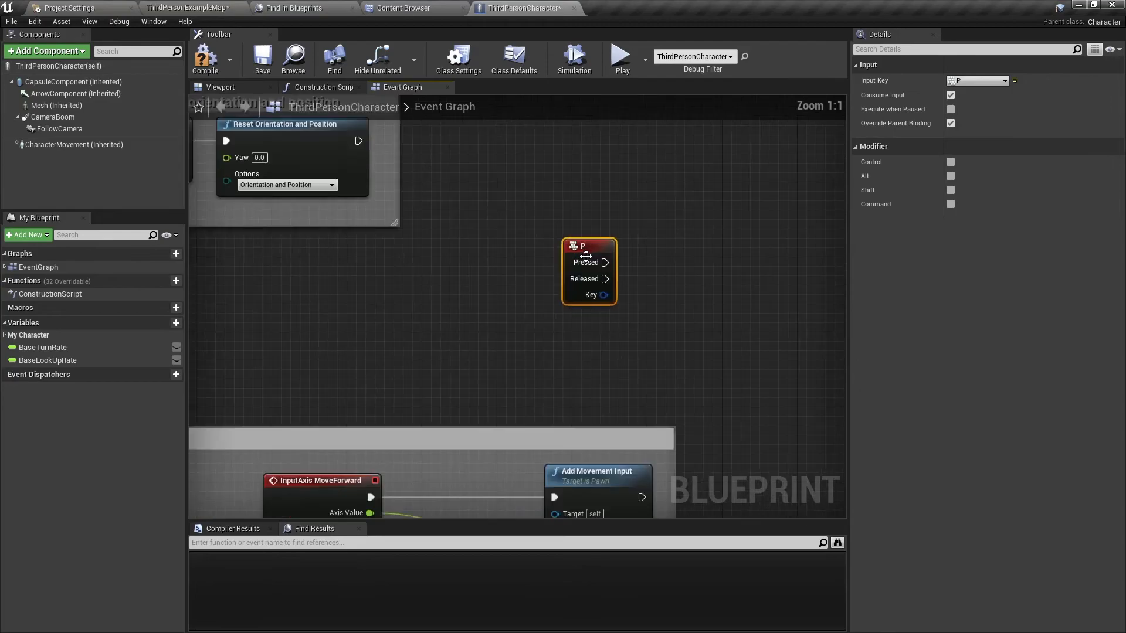
right_drag(583, 257, 497, 253)
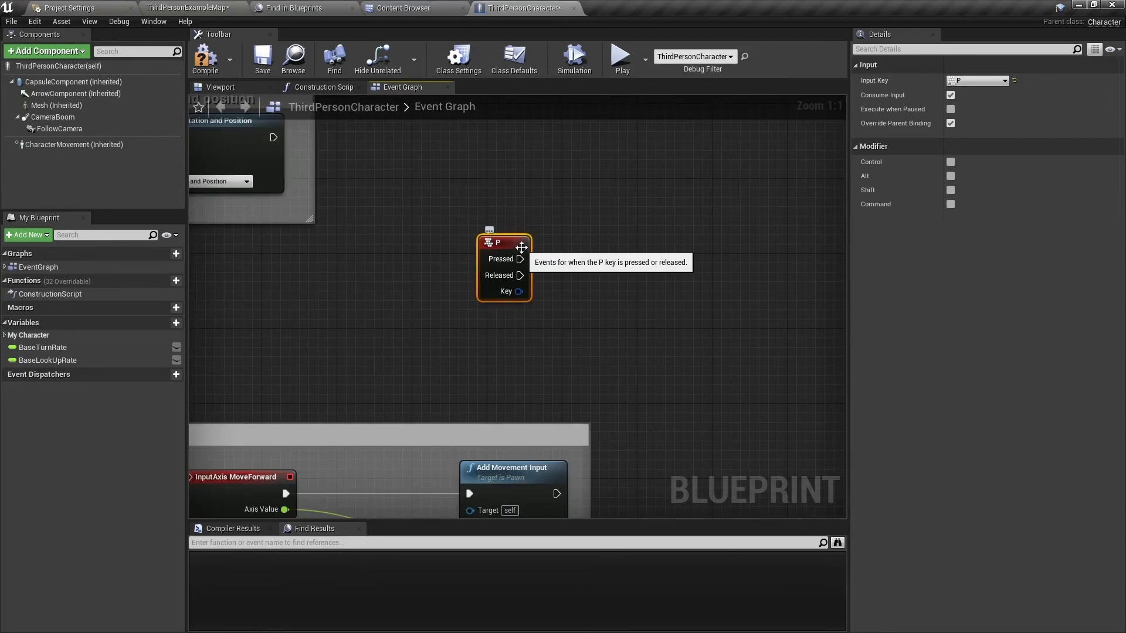
key(Delete)
- Return to the project's Input settings to view the action and axis mappings
scroll(468, 330, down, 5)
right_drag(403, 355, 736, 208)
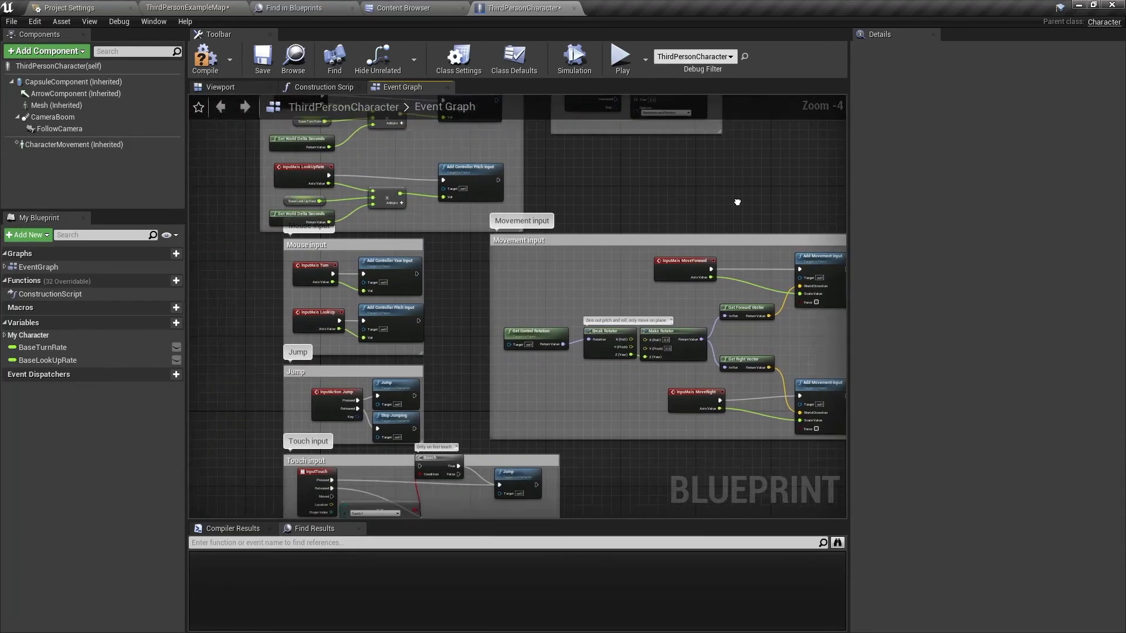
click(96, 5)
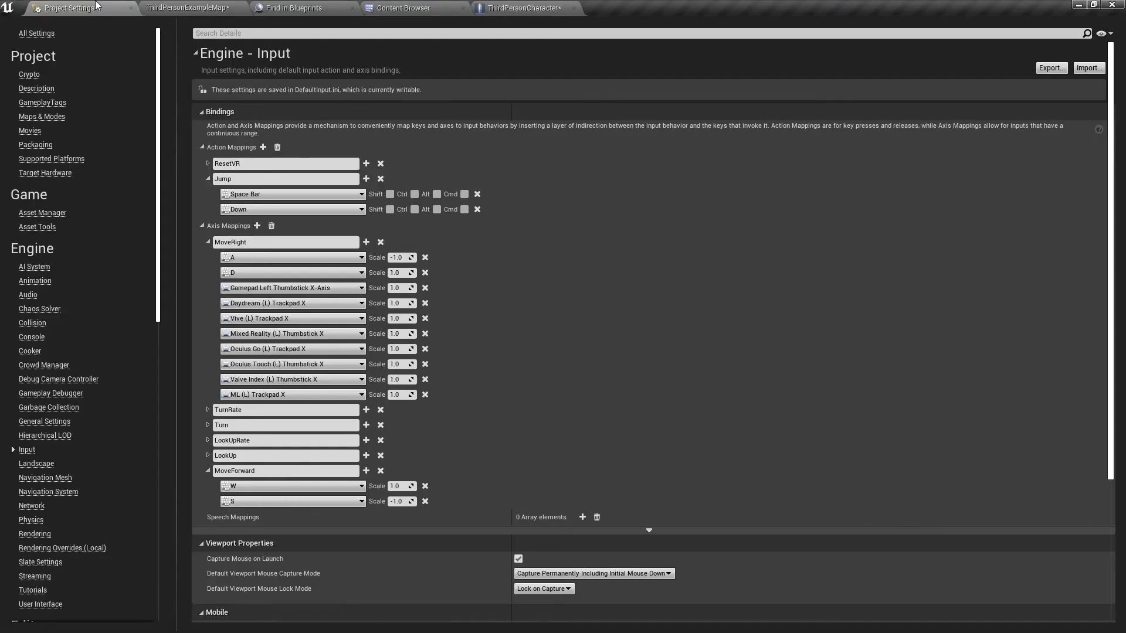